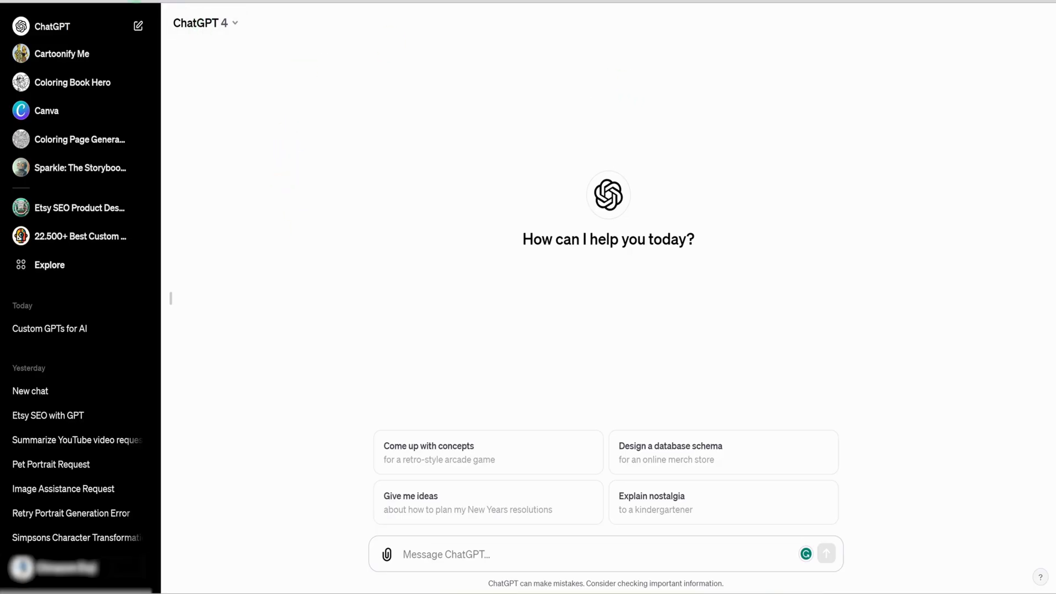
Look over the model options and keep GPT-4 selected
{"action": "left_click", "coordinate": [235, 22]}
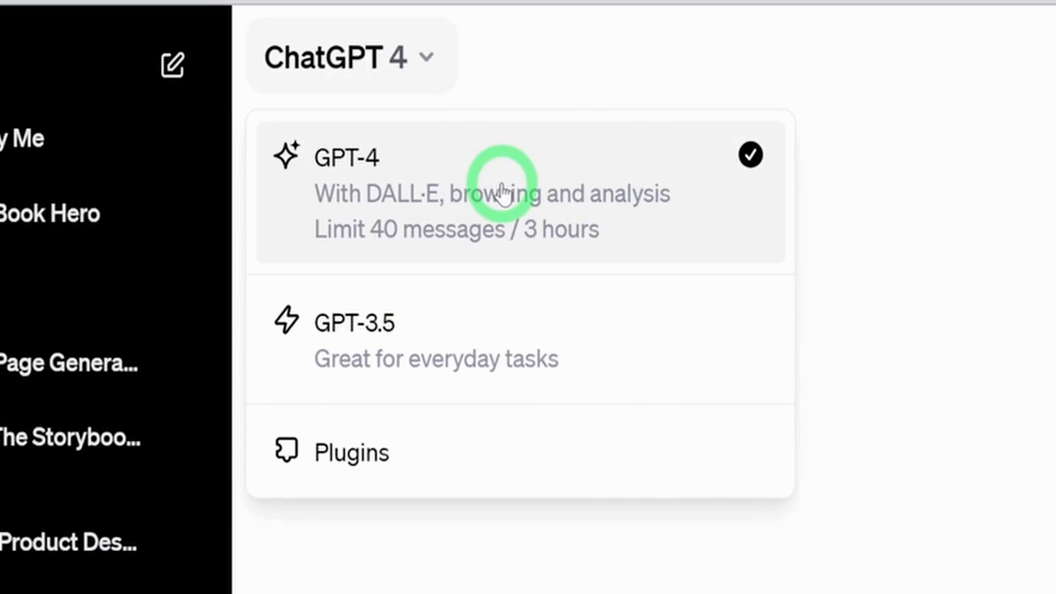
{"action": "left_click", "coordinate": [501, 192]}
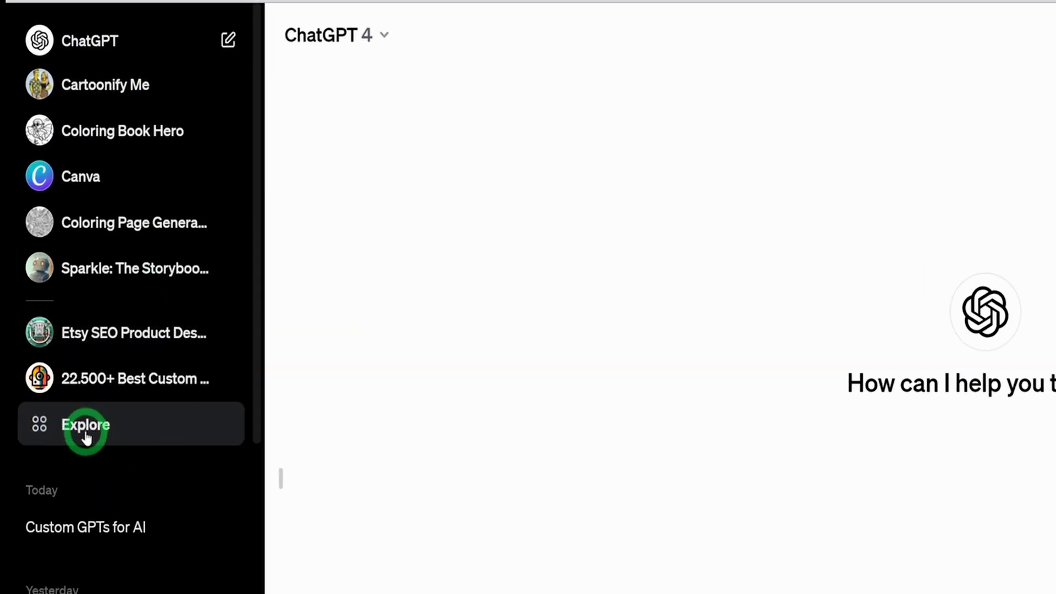
Browse Explore GPTs and load more of the OpenAI-made list
{"action": "left_click", "coordinate": [86, 437]}
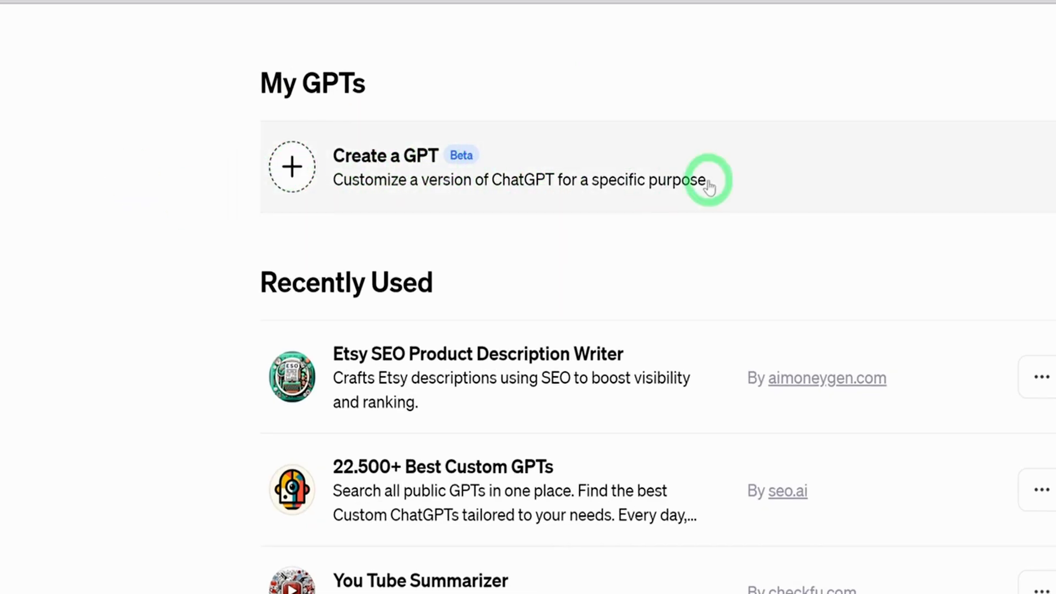
{"action": "scroll", "coordinate": [605, 167], "scroll_direction": "down", "scroll_amount": 3}
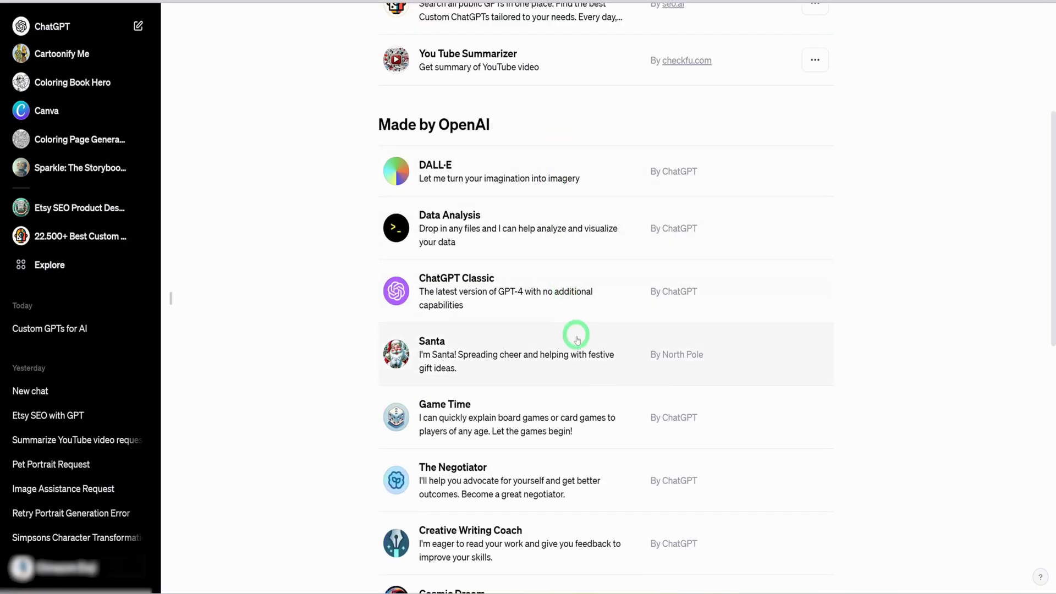
{"action": "scroll", "coordinate": [588, 405], "scroll_direction": "down", "scroll_amount": 2}
{"action": "scroll", "coordinate": [588, 406], "scroll_direction": "down", "scroll_amount": 2}
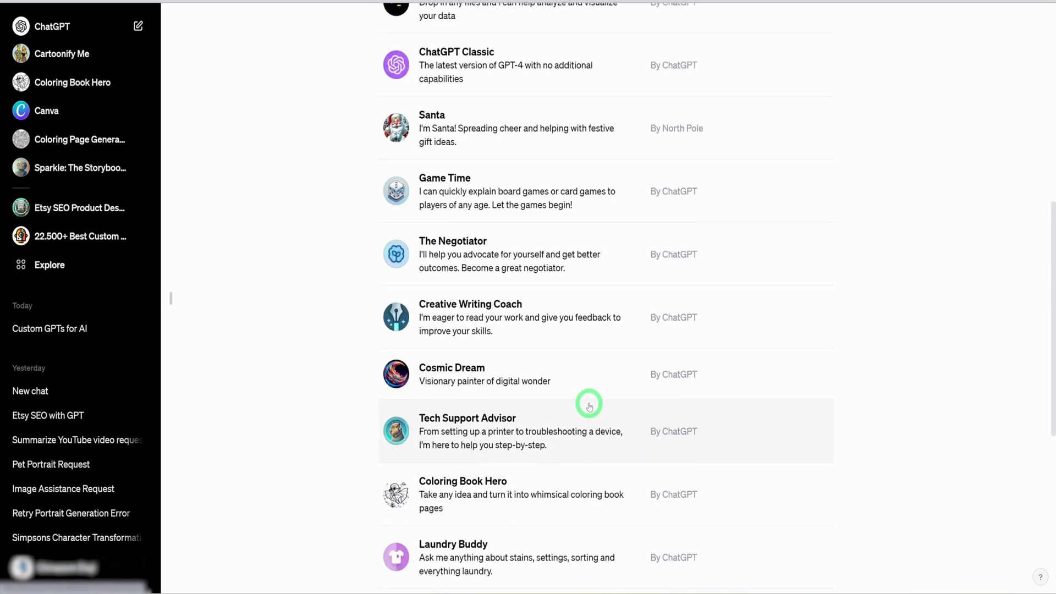
{"action": "scroll", "coordinate": [589, 401], "scroll_direction": "down", "scroll_amount": 4}
{"action": "scroll", "coordinate": [588, 400], "scroll_direction": "down", "scroll_amount": 2}
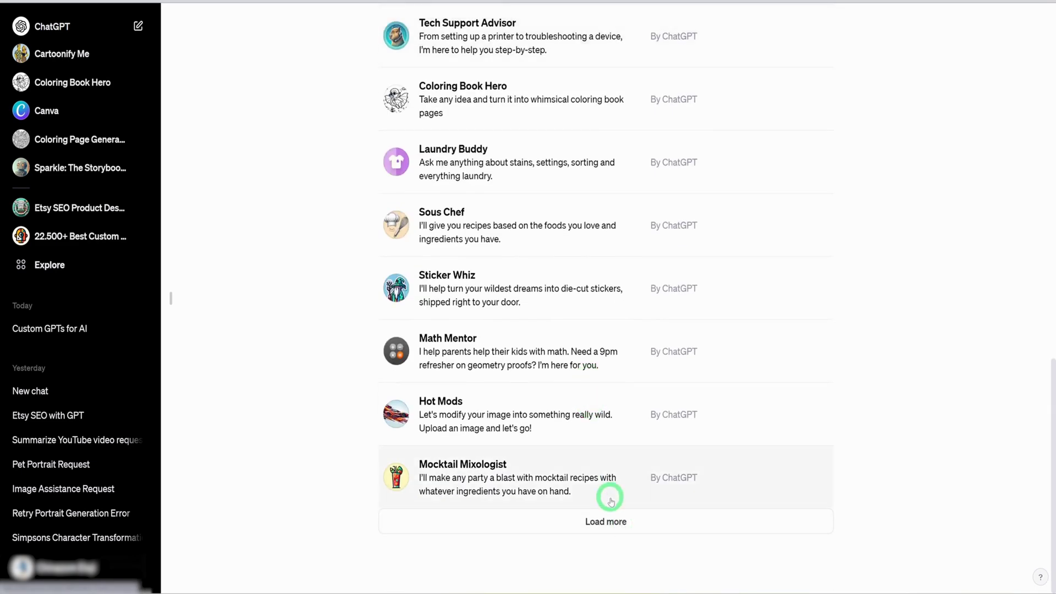
{"action": "left_click", "coordinate": [618, 522]}
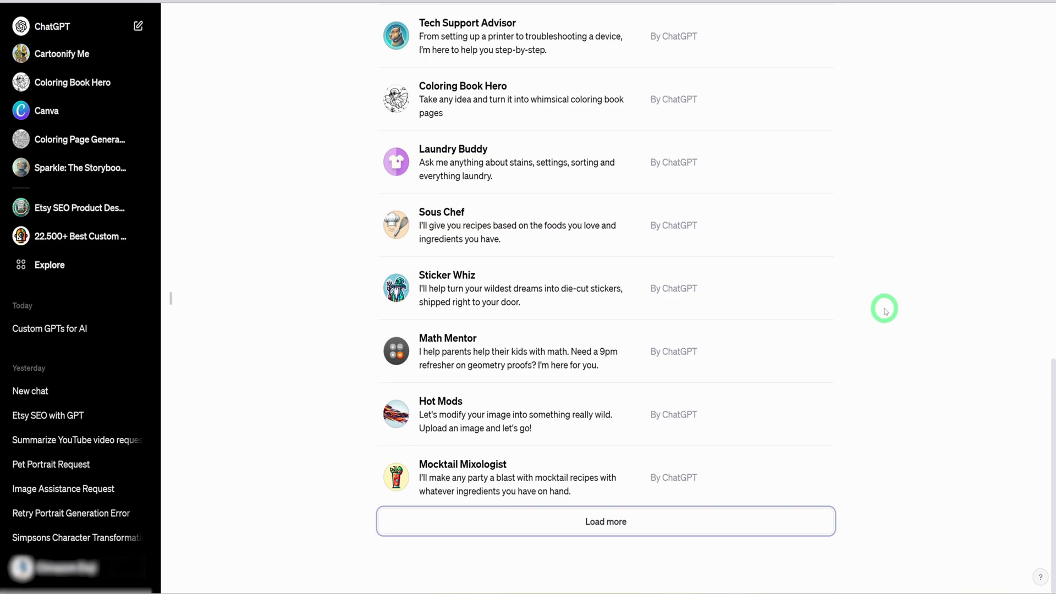
Load the rest of the list and open Coloring Book Hero
{"action": "scroll", "coordinate": [885, 311], "scroll_direction": "up", "scroll_amount": 5}
{"action": "scroll", "coordinate": [885, 311], "scroll_direction": "up", "scroll_amount": 2}
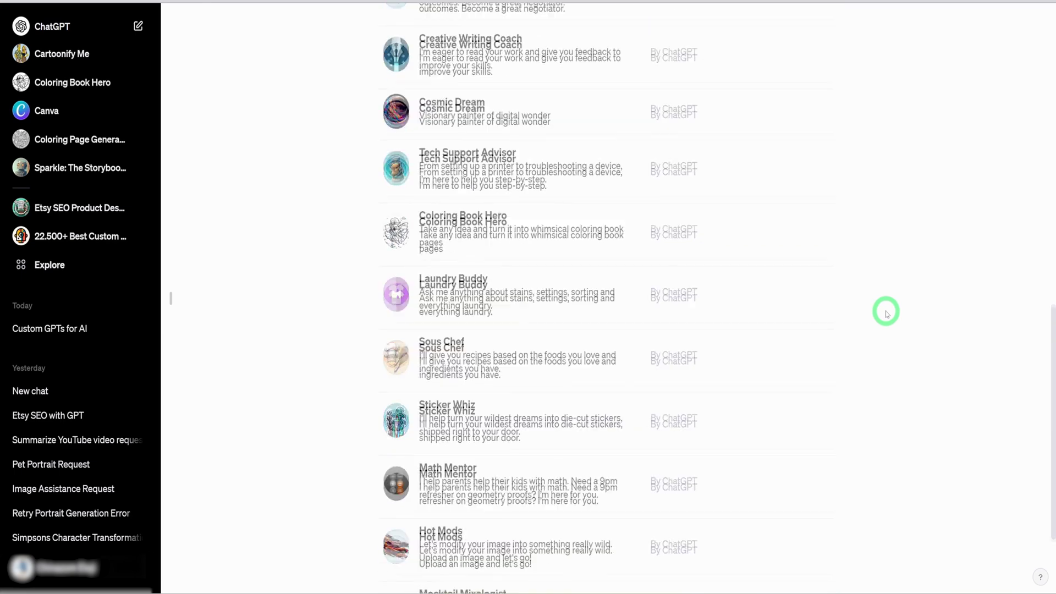
{"action": "scroll", "coordinate": [886, 311], "scroll_direction": "down", "scroll_amount": 3}
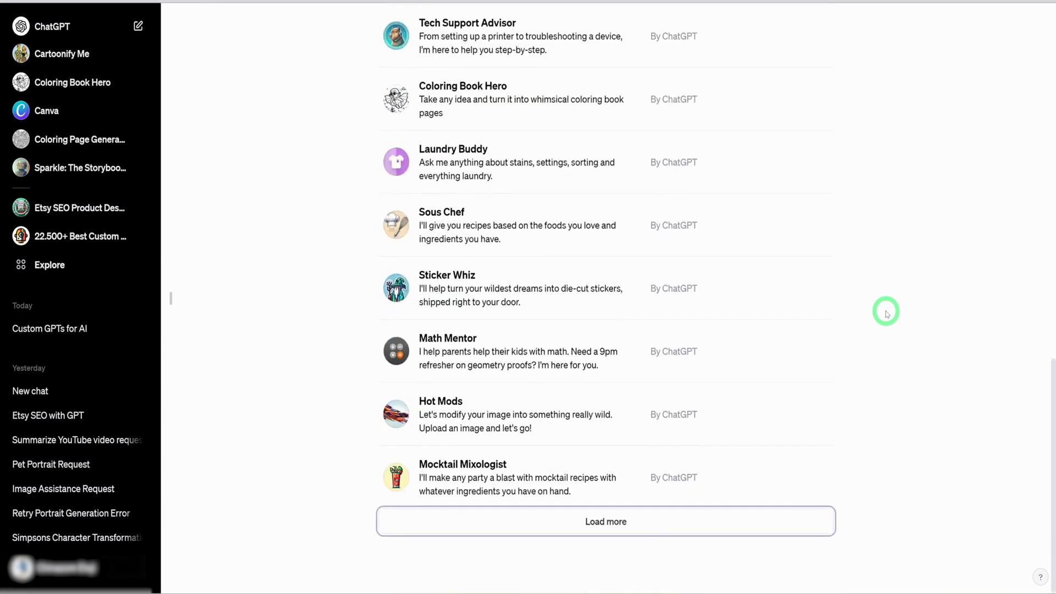
{"action": "left_click", "coordinate": [725, 532]}
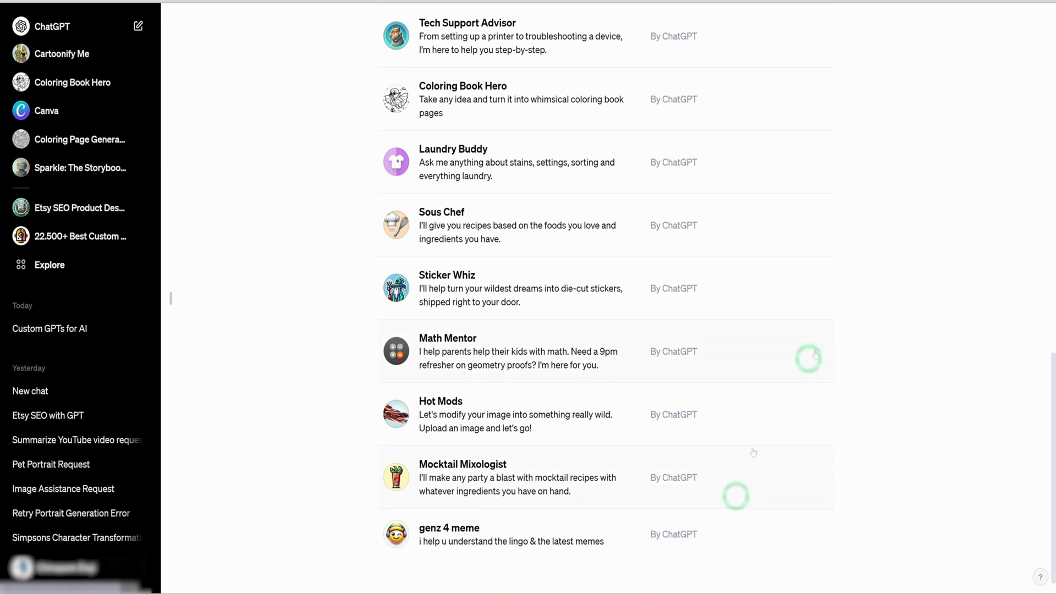
{"action": "scroll", "coordinate": [894, 309], "scroll_direction": "up", "scroll_amount": 2}
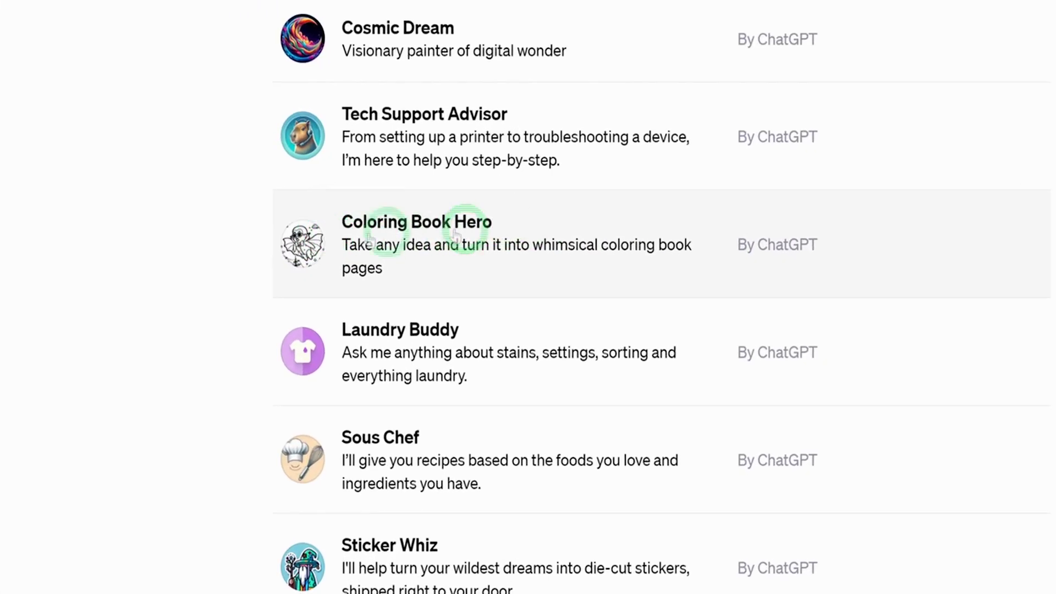
{"action": "left_click", "coordinate": [380, 235]}
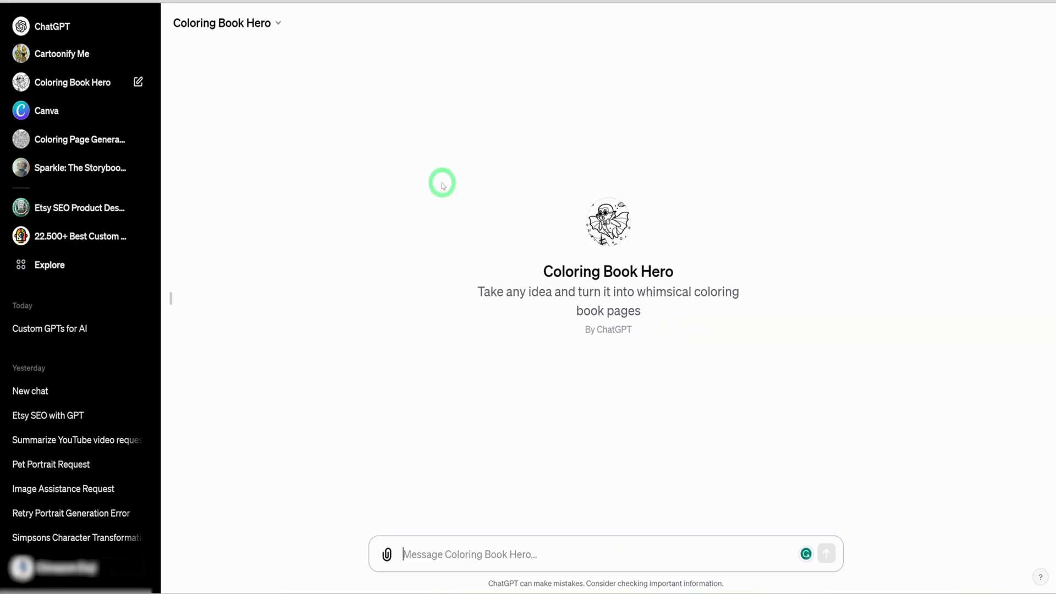
Ask Coloring Book Hero to 'create farm animals coloring pages' and view the result full size
{"action": "left_click", "coordinate": [450, 560]}
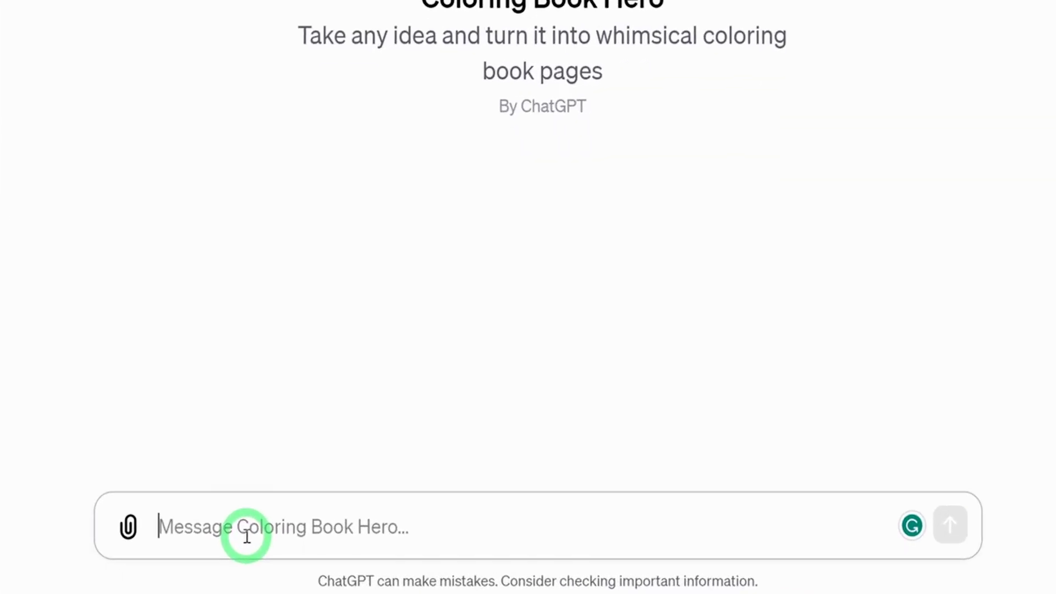
{"action": "type", "text": "create farm animals coloring pages"}
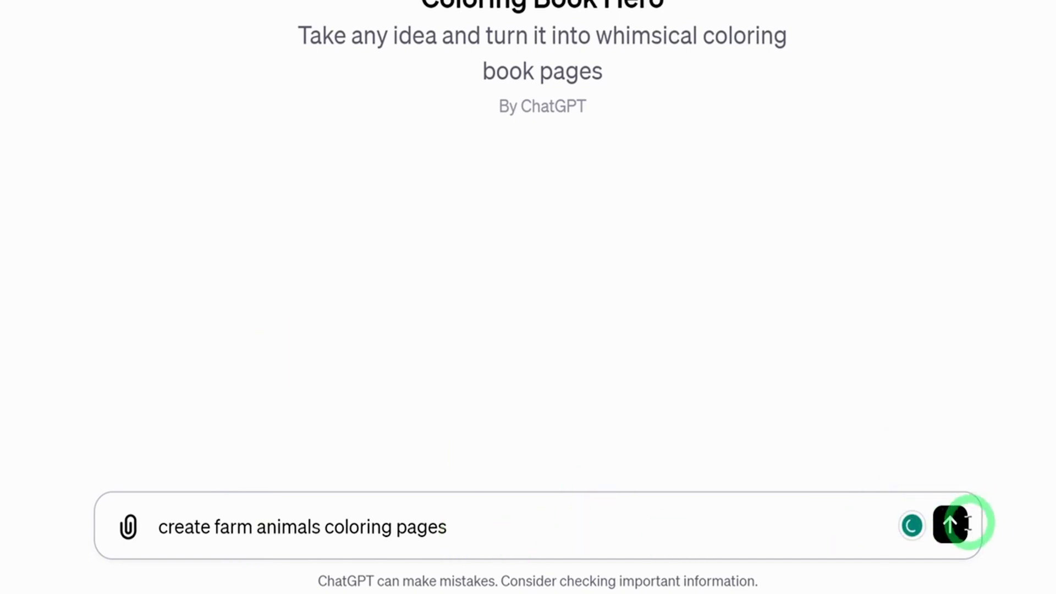
{"action": "left_click", "coordinate": [957, 523]}
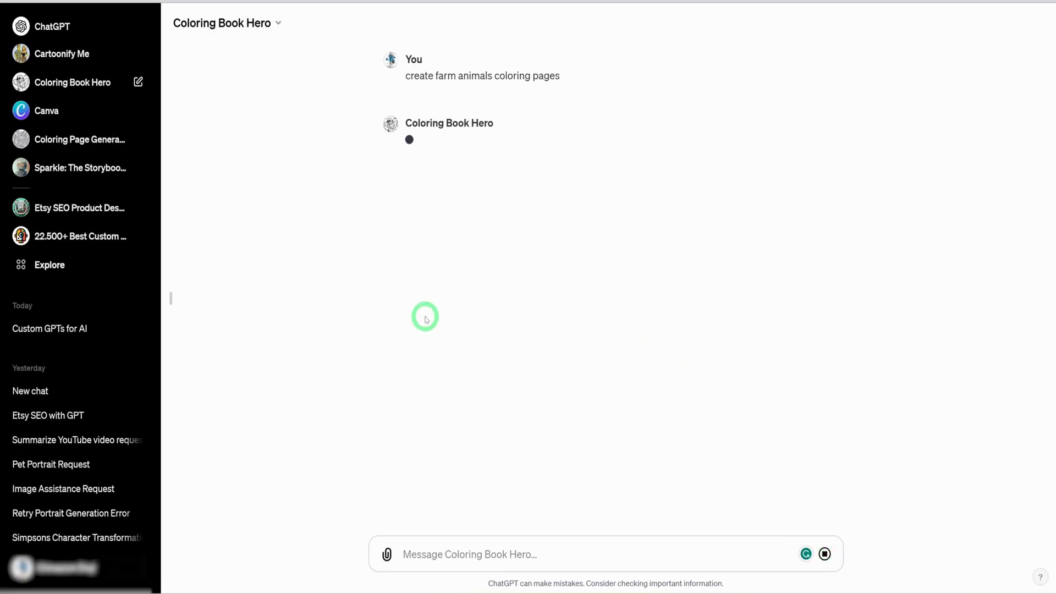
{"action": "left_click", "coordinate": [425, 319]}
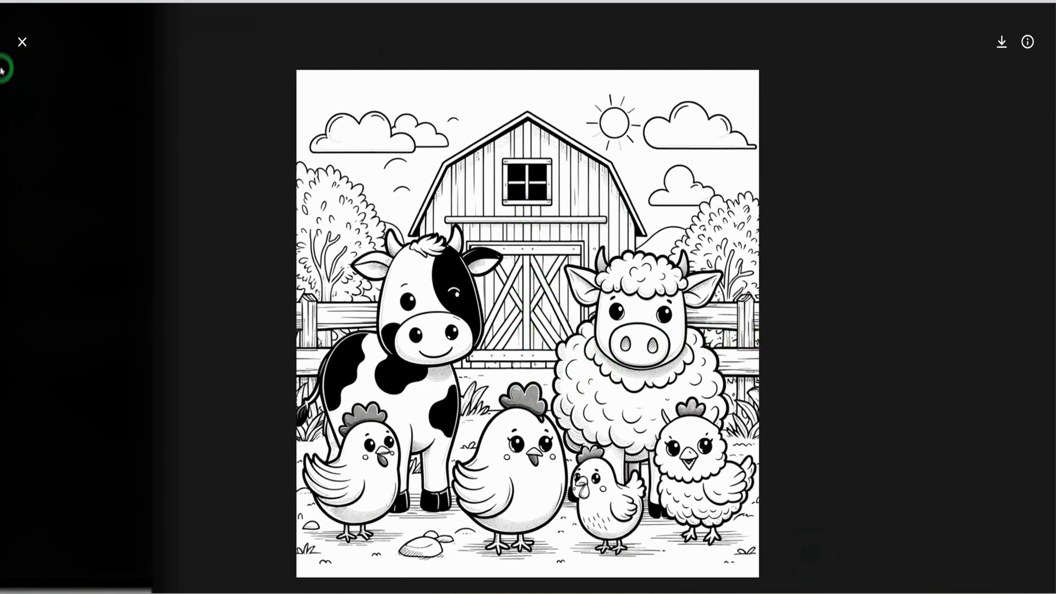
View the single-sheep coloring page full size
{"action": "left_click", "coordinate": [22, 43]}
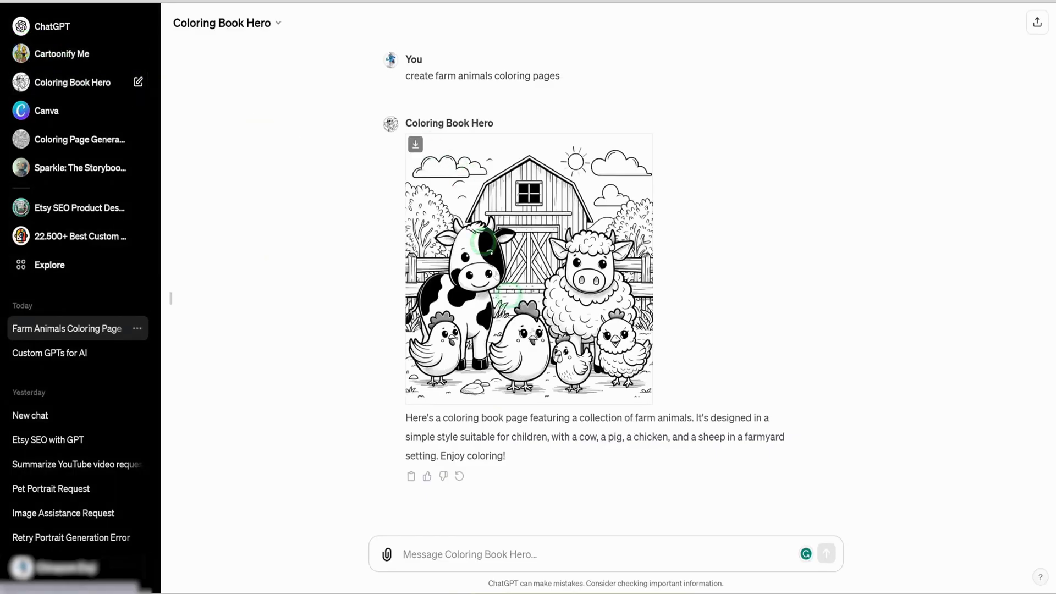
{"action": "left_click", "coordinate": [424, 550]}
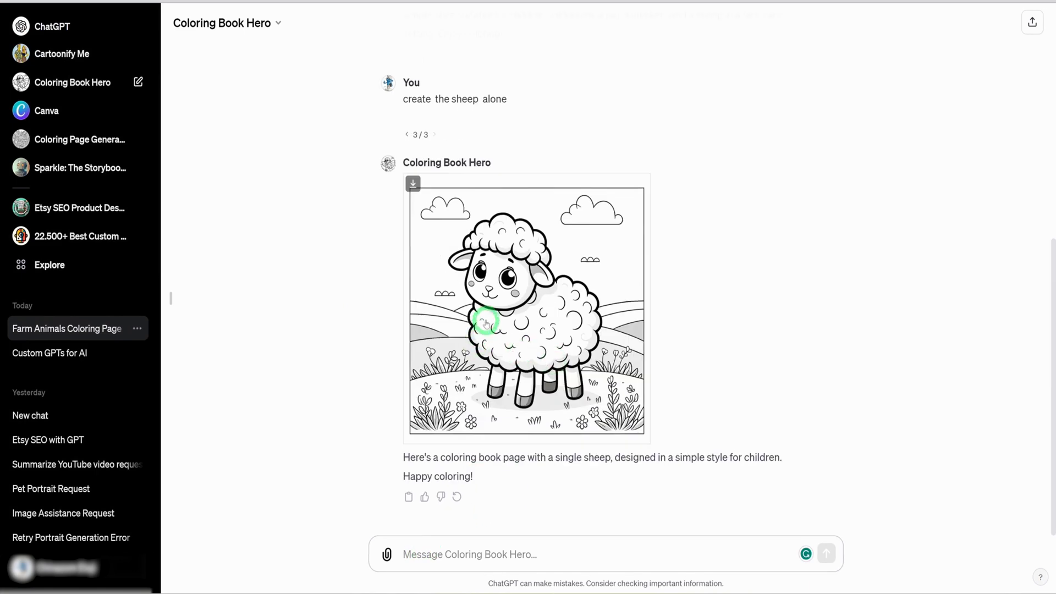
{"action": "left_click", "coordinate": [514, 302]}
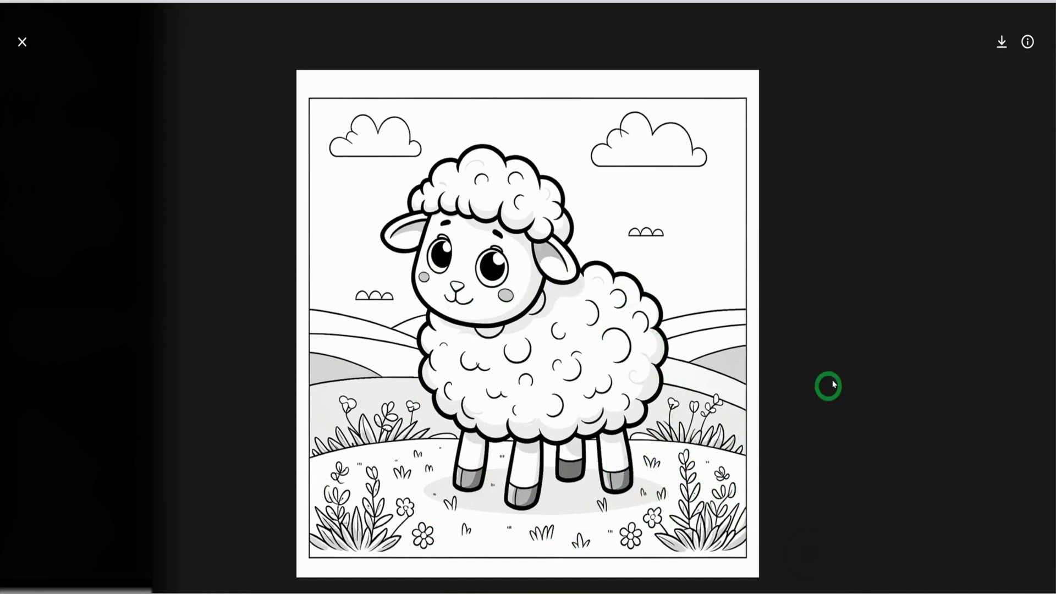
{"action": "left_click", "coordinate": [22, 43]}
{"action": "mouse_move", "coordinate": [417, 134]}
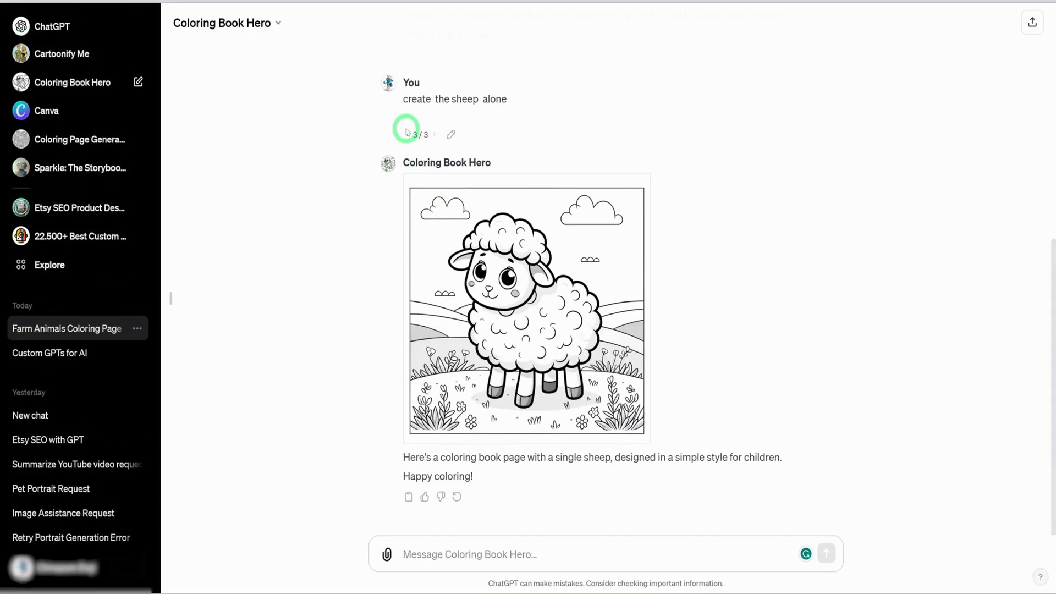
Check the sheep-by-fence version 2/3, then switch to Coloring Page Generator
{"action": "left_click", "coordinate": [408, 136]}
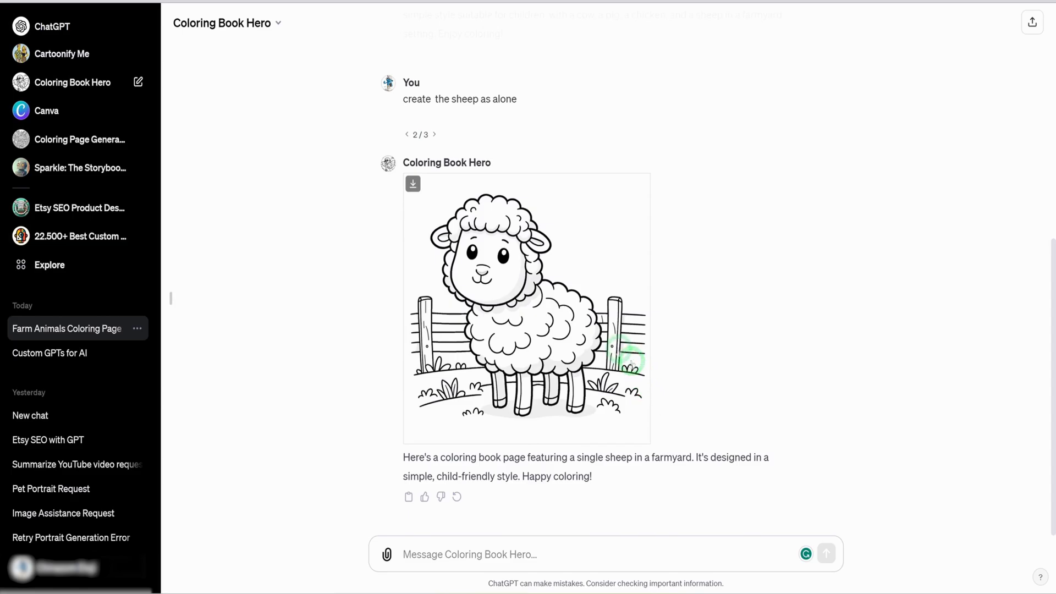
{"action": "left_click", "coordinate": [592, 341]}
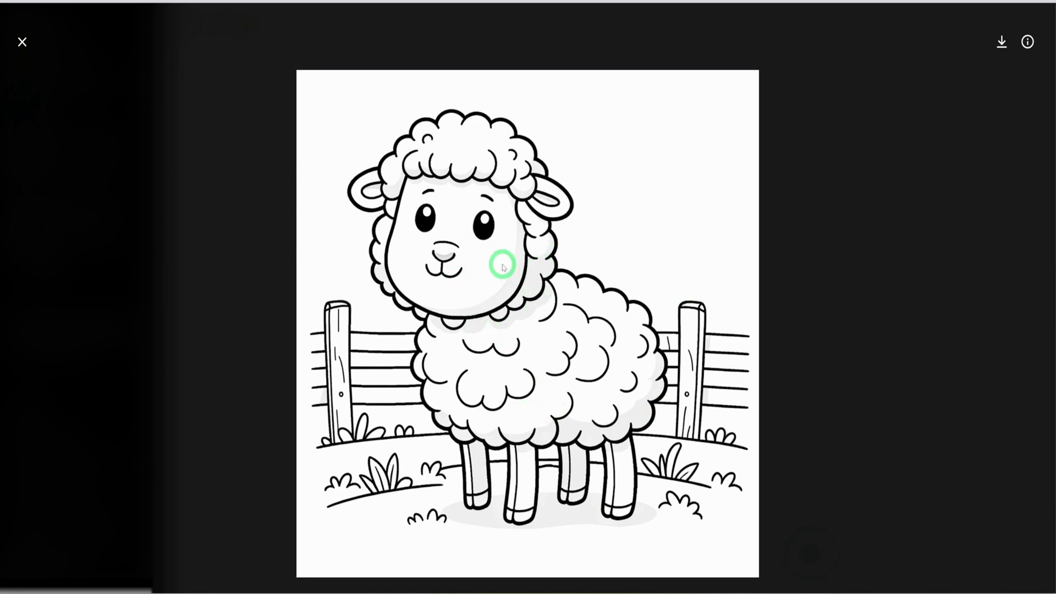
{"action": "left_click", "coordinate": [19, 44]}
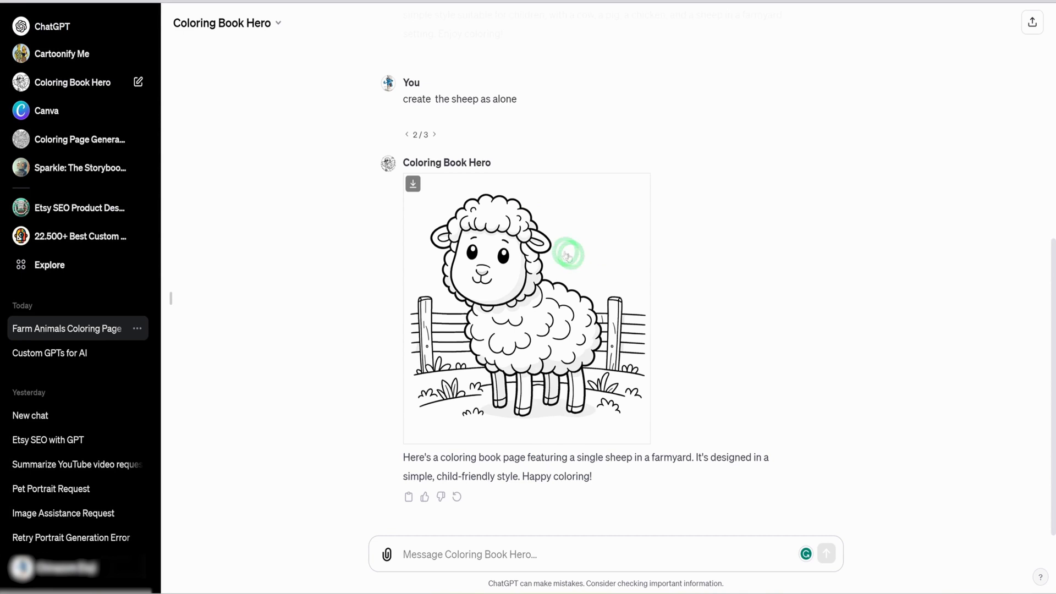
{"action": "left_click", "coordinate": [63, 138]}
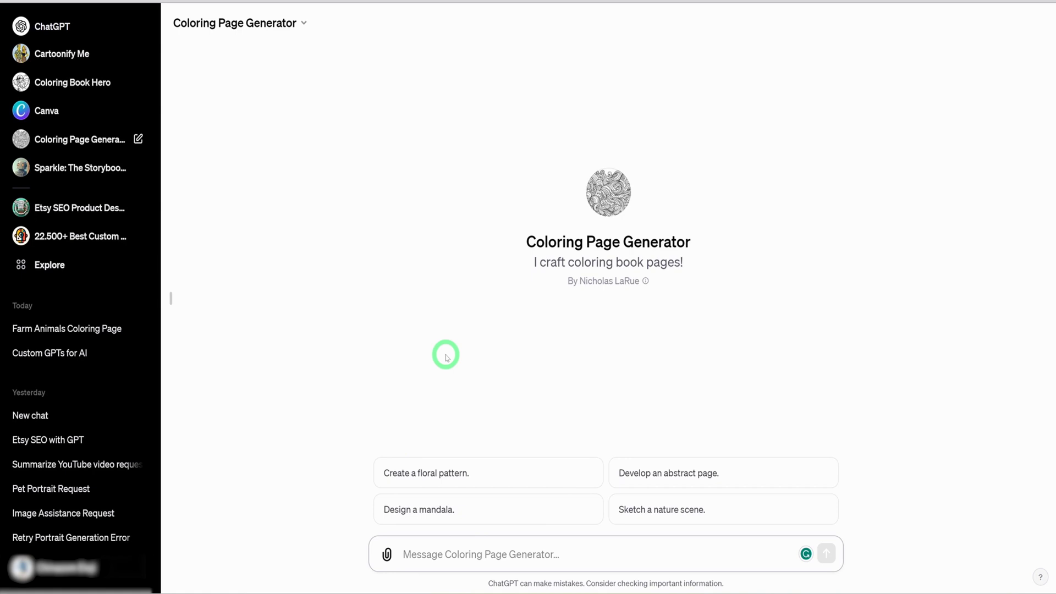
Generate a floral-pattern coloring page from the suggestion and inspect it full size
{"action": "left_click", "coordinate": [420, 470]}
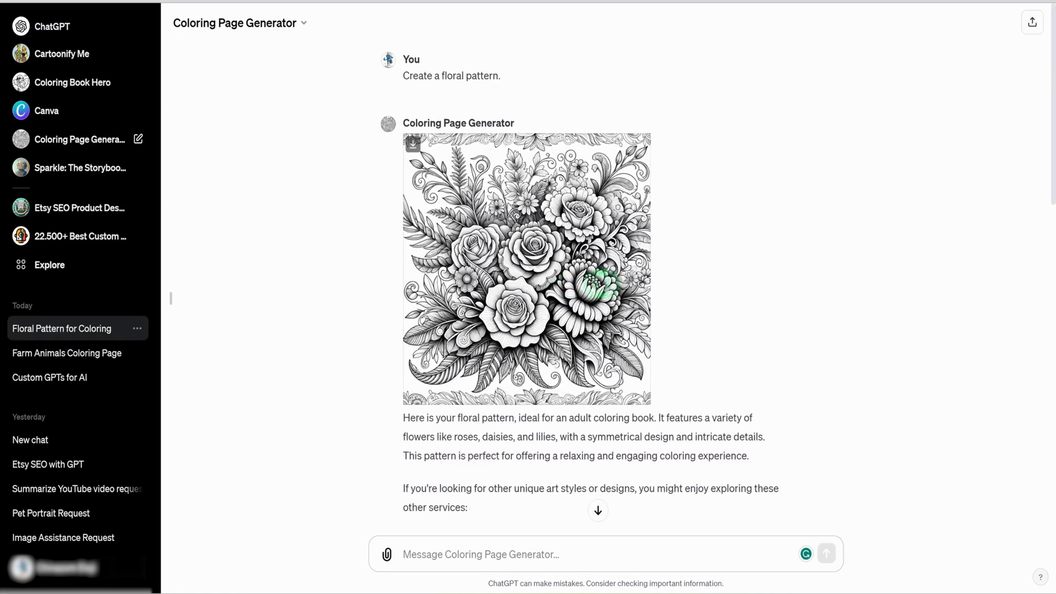
{"action": "left_click", "coordinate": [511, 278]}
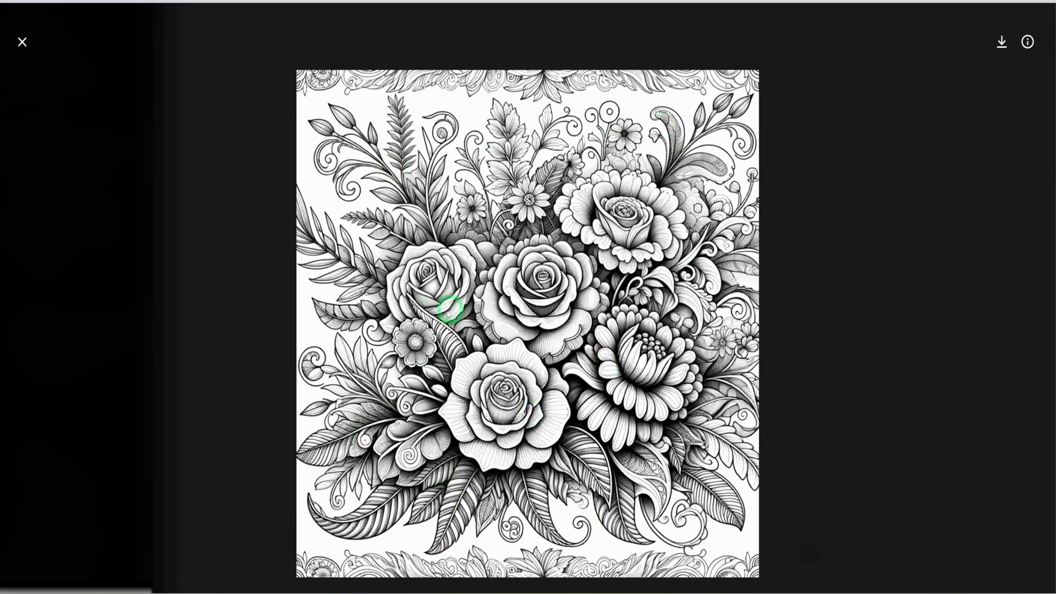
{"action": "left_click", "coordinate": [22, 42]}
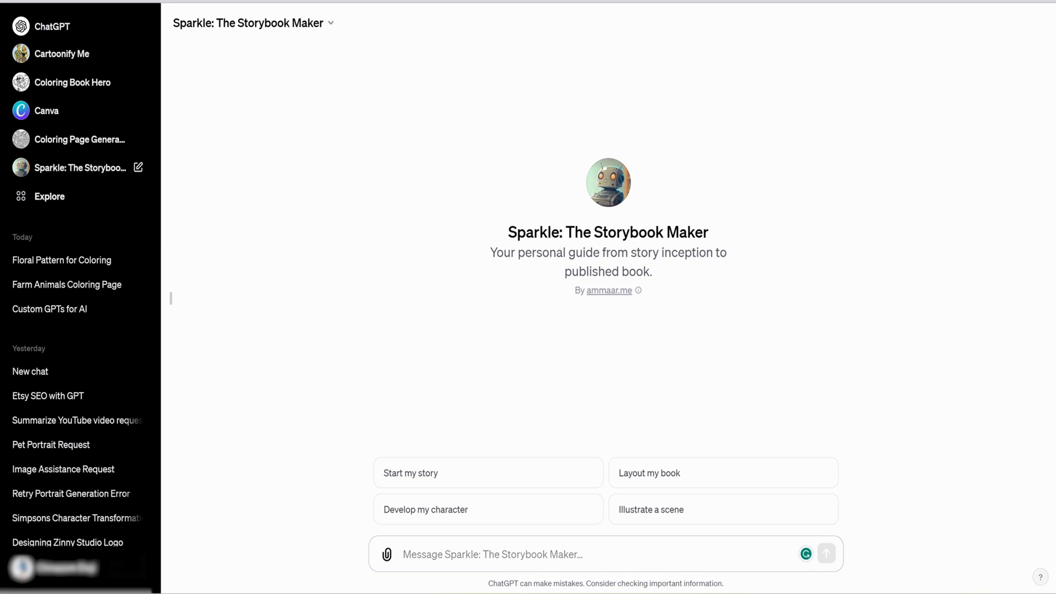
Paste the singer-girl story prompt, fix the stray character, 'when'→'went' and the comma, then send
{"action": "left_click", "coordinate": [409, 554]}
{"action": "type", "text": ": i need a fiction story about a girl who, when through thick and thin to become a singer. lesson never give up. also need illustrations to go with it"}
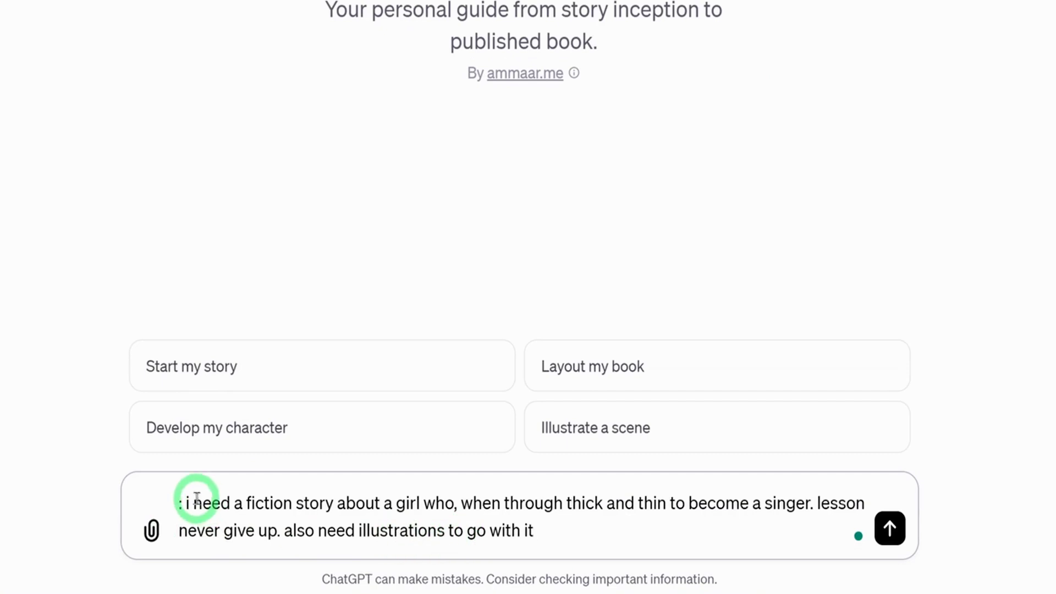
{"action": "left_click", "coordinate": [187, 501]}
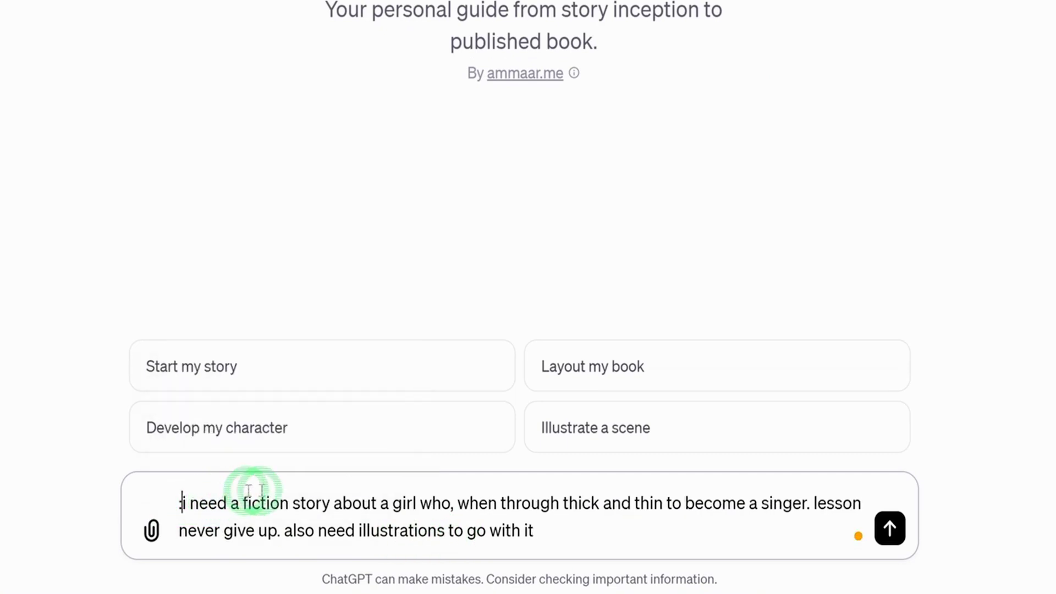
{"action": "key", "text": "BackSpace"}
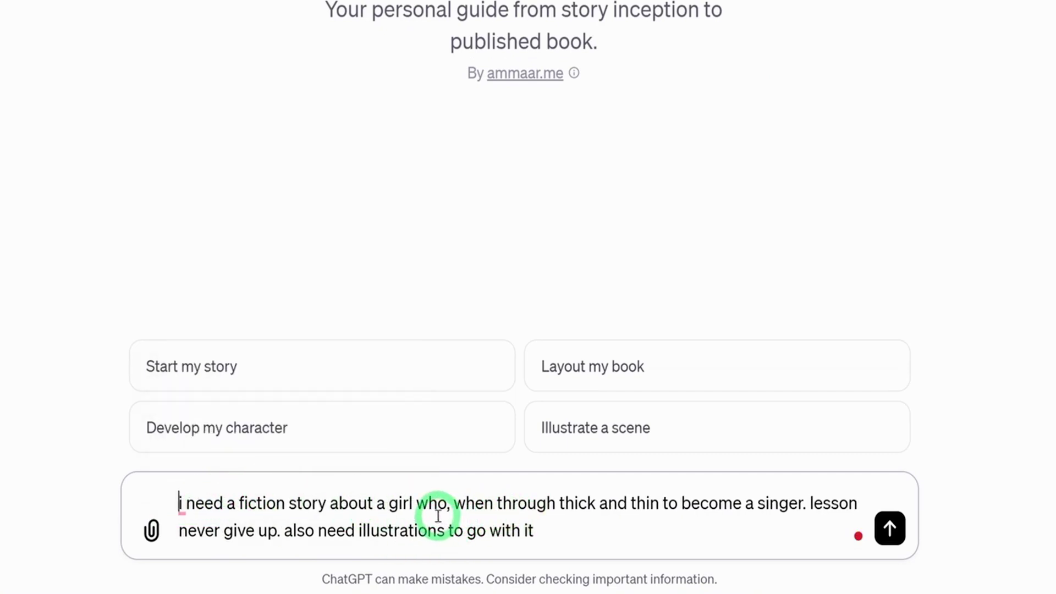
{"action": "double_click", "coordinate": [475, 504]}
{"action": "type", "text": "went"}
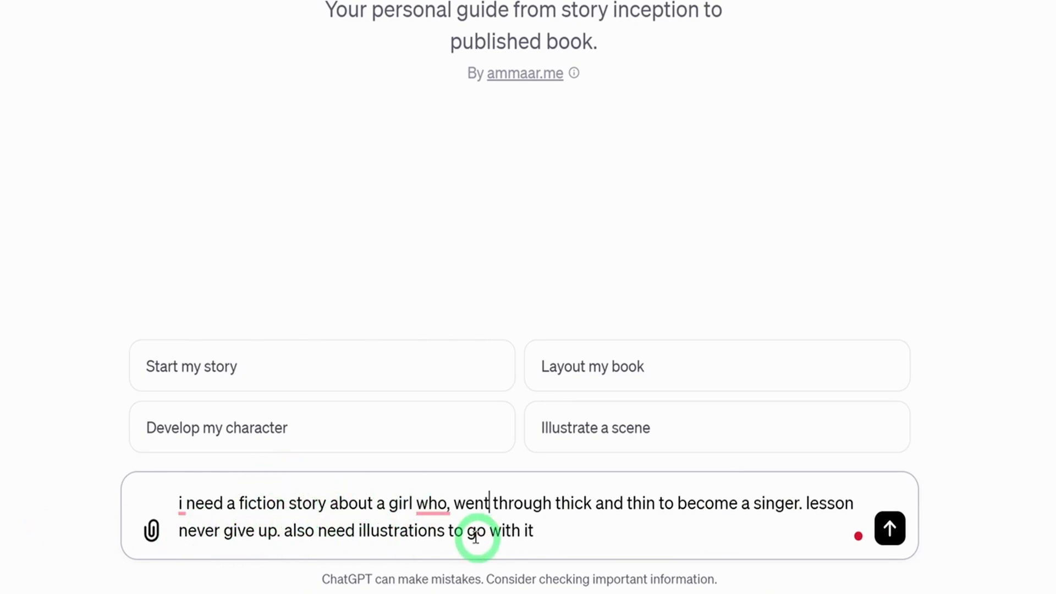
{"action": "mouse_move", "coordinate": [431, 505]}
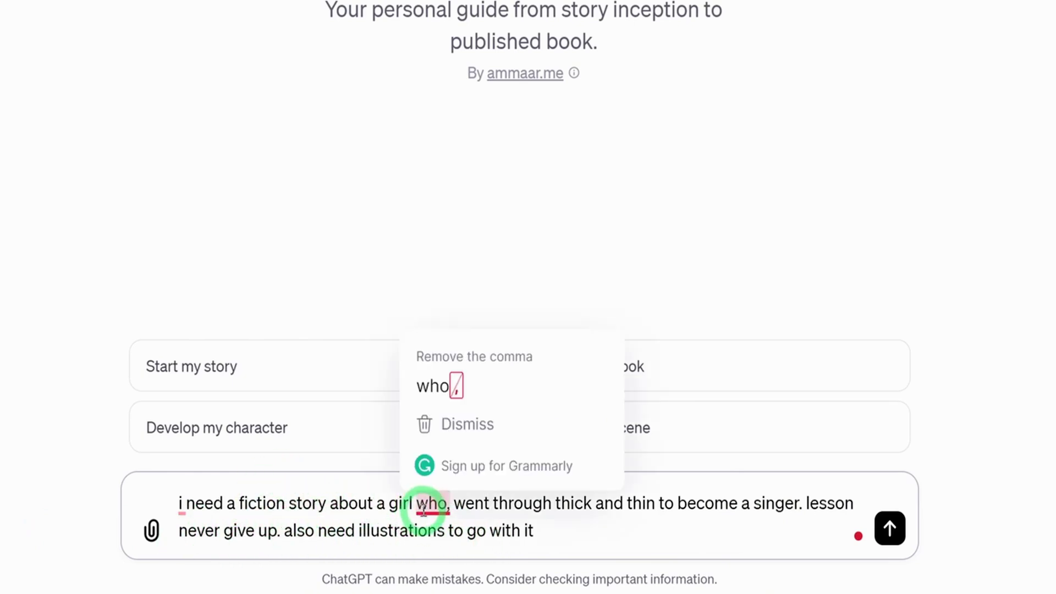
{"action": "left_click", "coordinate": [440, 385]}
{"action": "left_click", "coordinate": [889, 528]}
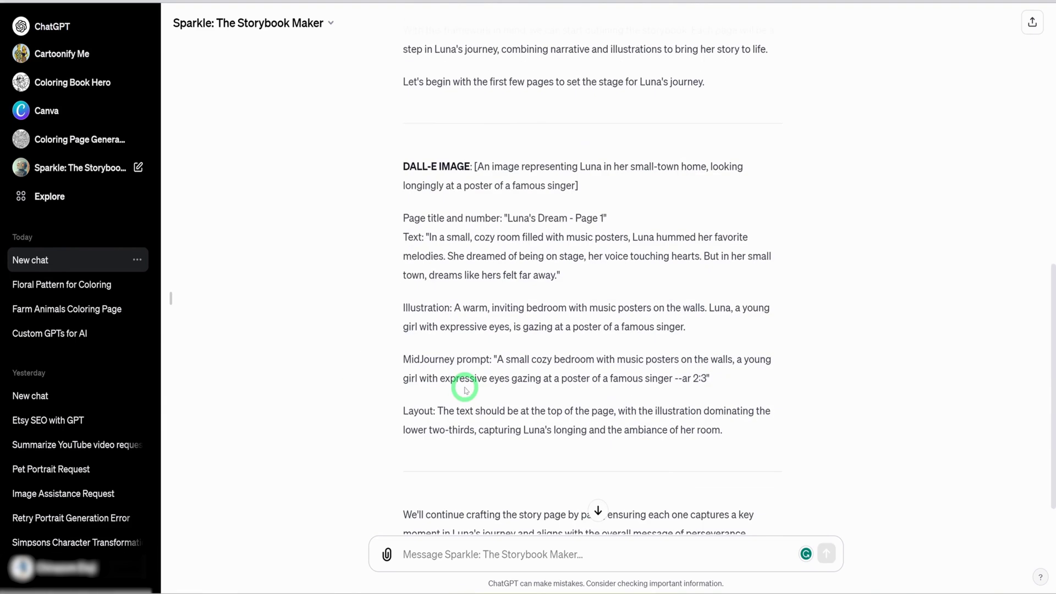
{"action": "left_click_drag", "start_coordinate": [396, 162], "coordinate": [453, 160]}
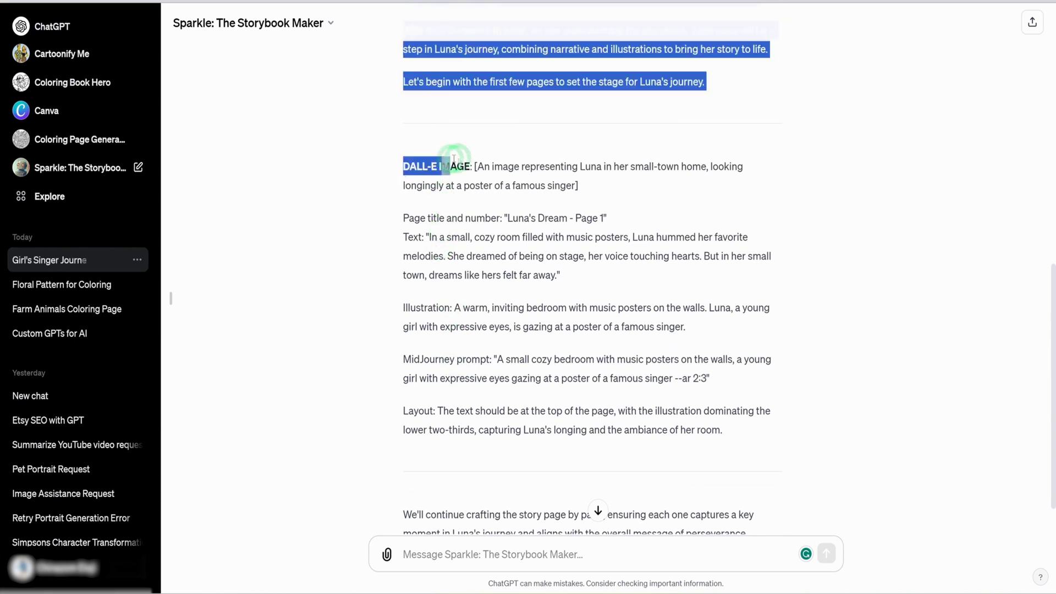
{"action": "left_click", "coordinate": [522, 165]}
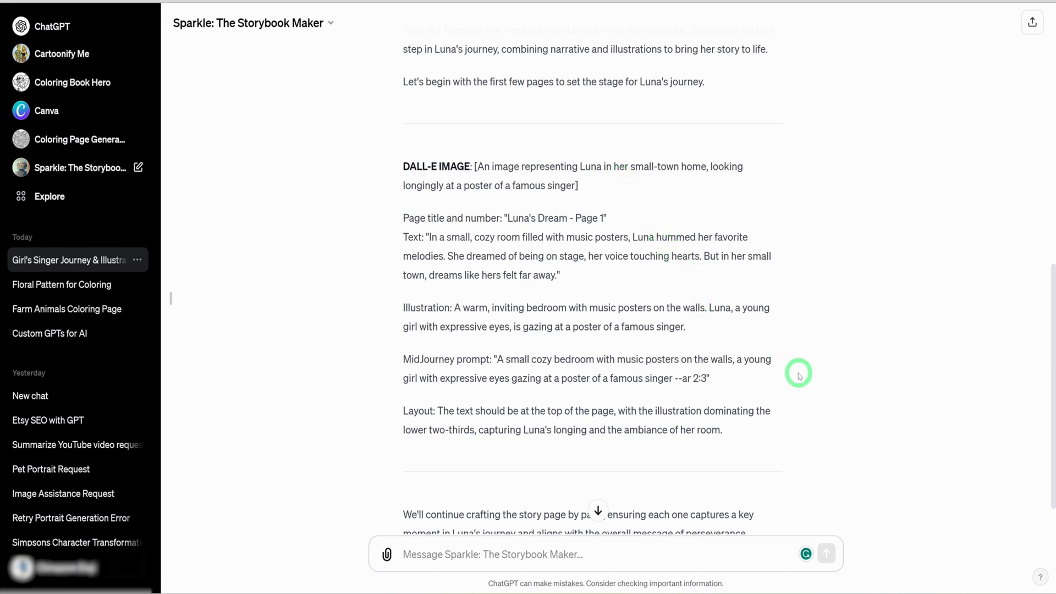
{"action": "scroll", "coordinate": [797, 369], "scroll_direction": "down", "scroll_amount": 1}
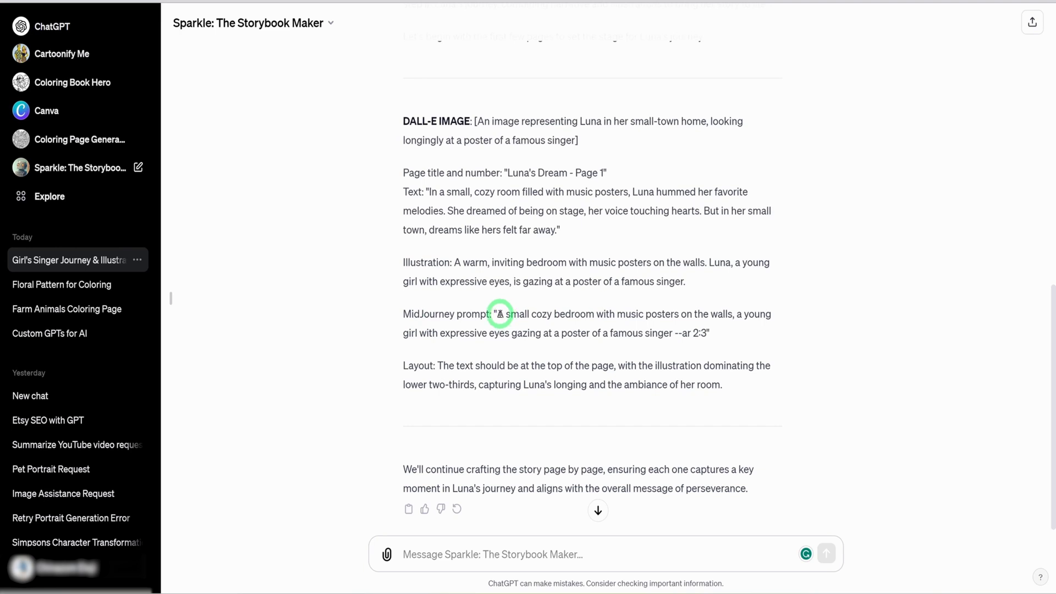
{"action": "left_click_drag", "start_coordinate": [497, 314], "coordinate": [698, 337]}
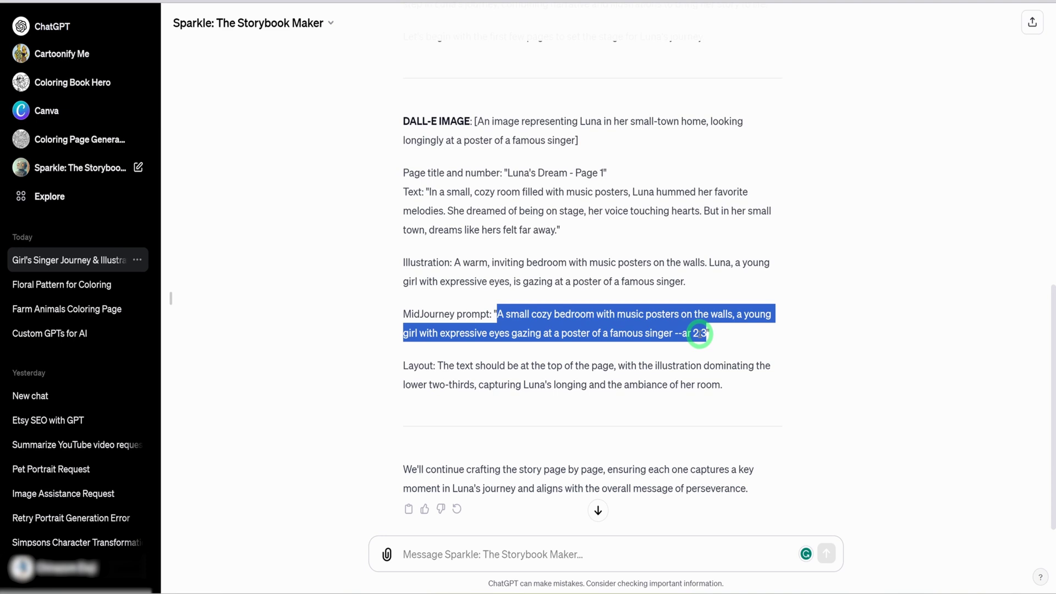
{"action": "scroll", "coordinate": [719, 377], "scroll_direction": "down", "scroll_amount": 1}
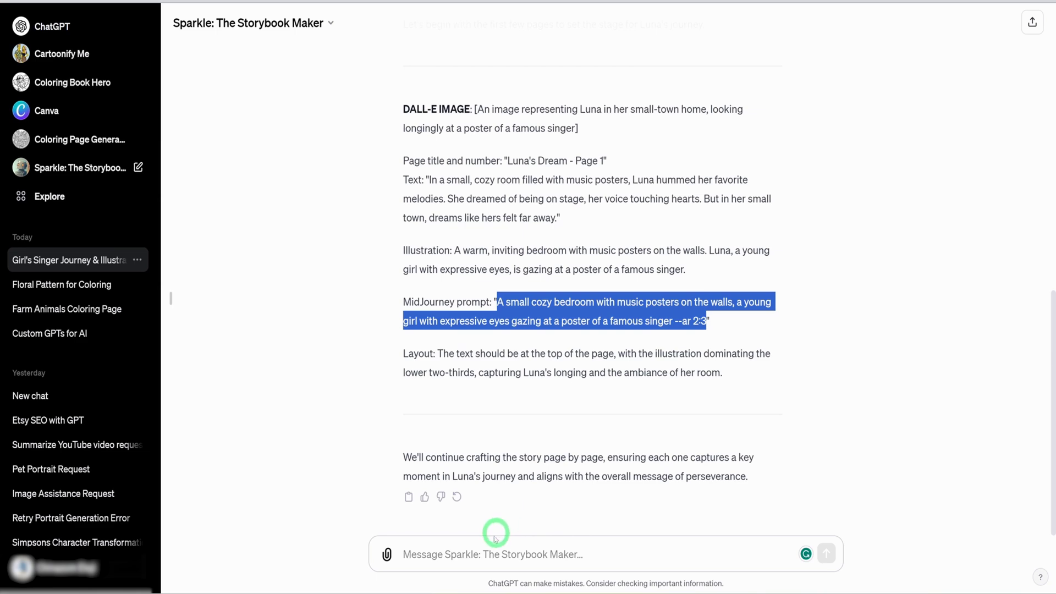
Ask Sparkle 'yes, craft story page by page starting from page 1' and read the reply
{"action": "left_click", "coordinate": [473, 548]}
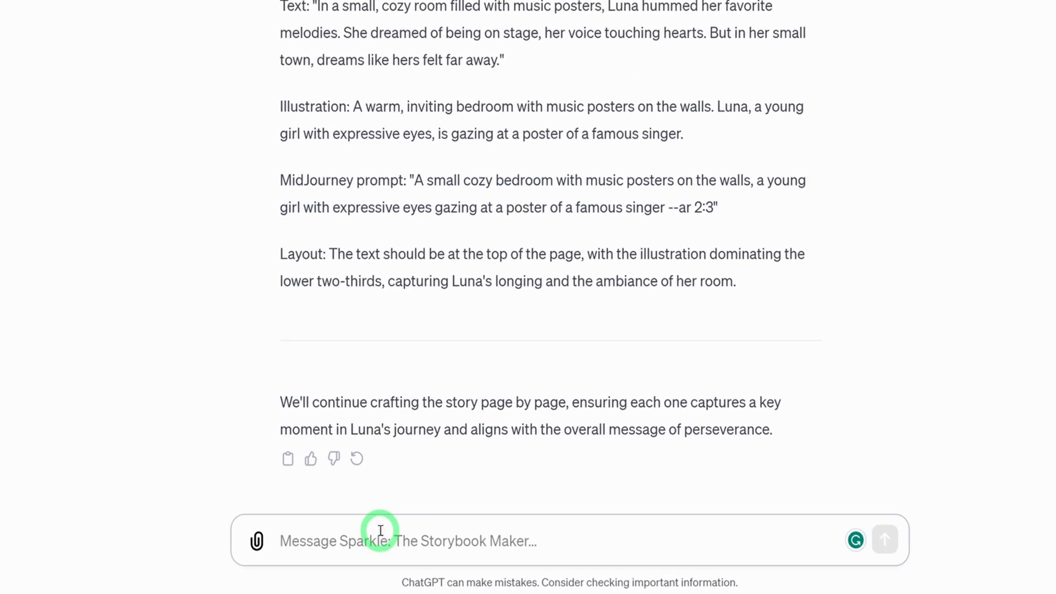
{"action": "type", "text": "yes, craft story page by page starting from page 1"}
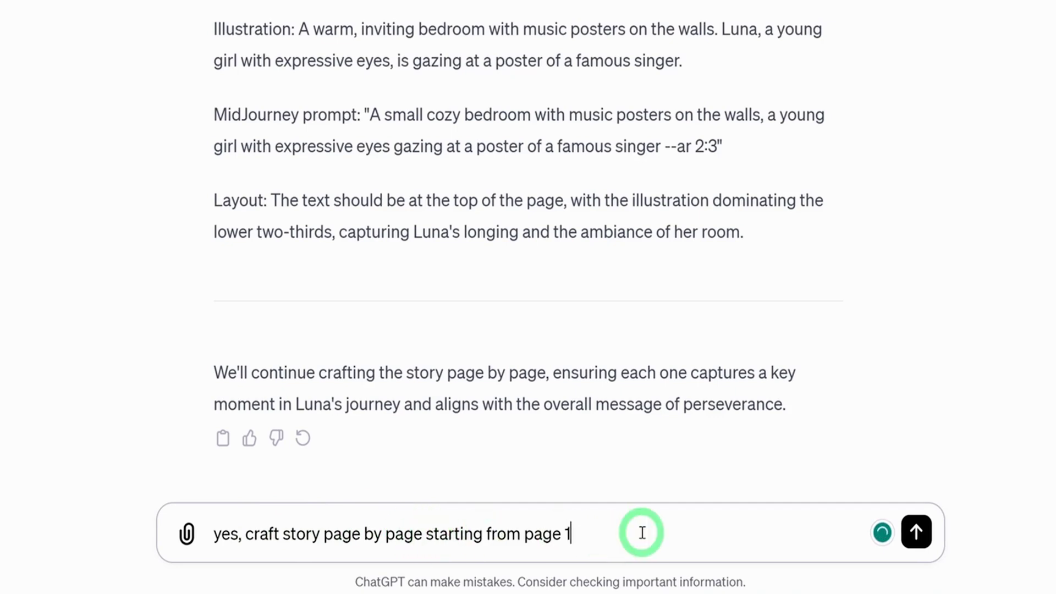
{"action": "key", "text": "Return"}
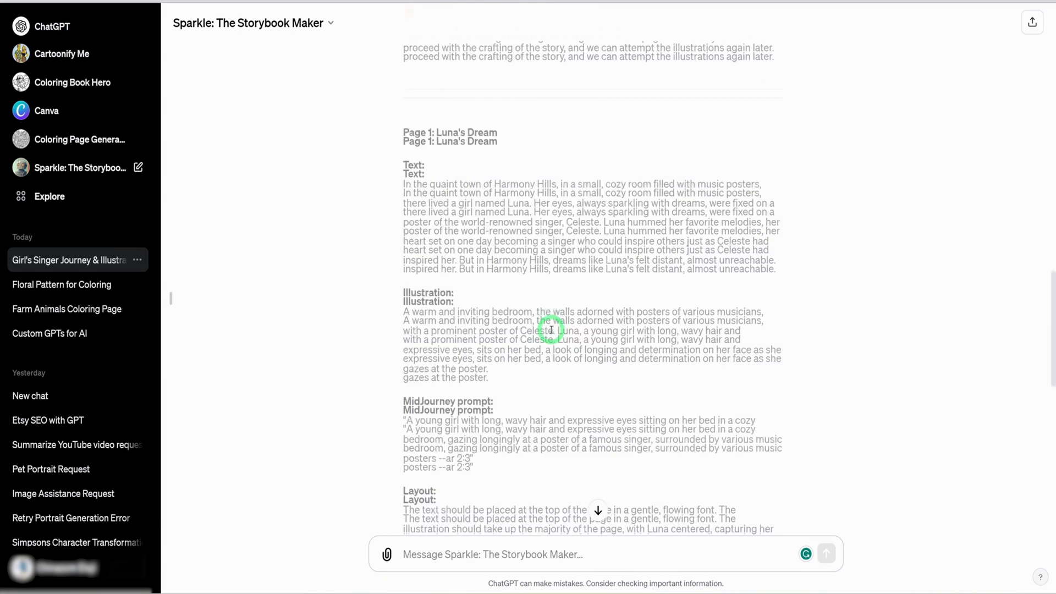
{"action": "scroll", "coordinate": [551, 330], "scroll_direction": "up", "scroll_amount": 3}
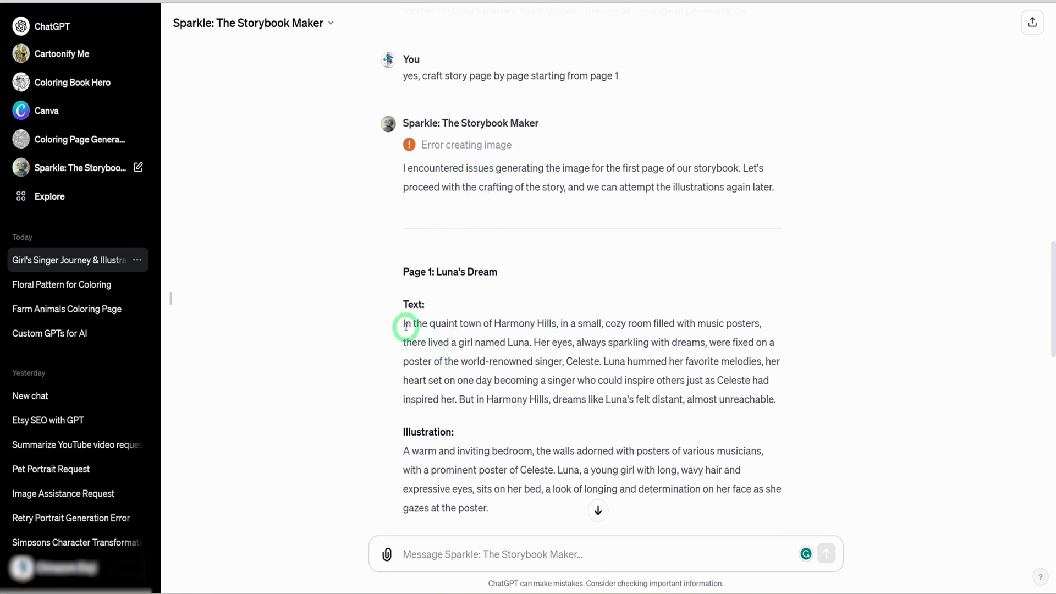
{"action": "scroll", "coordinate": [401, 322], "scroll_direction": "down", "scroll_amount": 2}
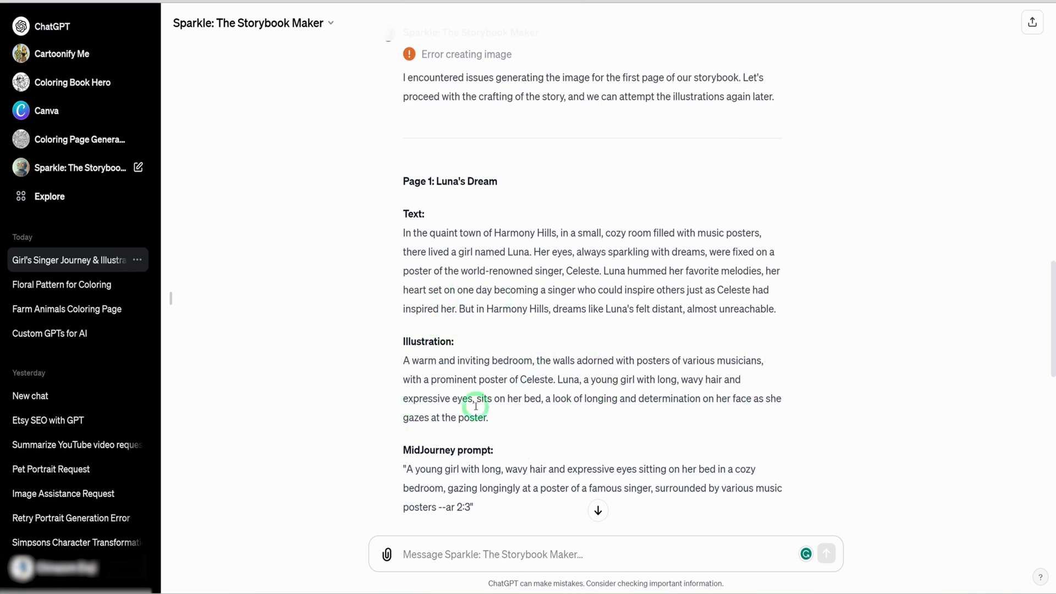
{"action": "scroll", "coordinate": [498, 330], "scroll_direction": "down", "scroll_amount": 3}
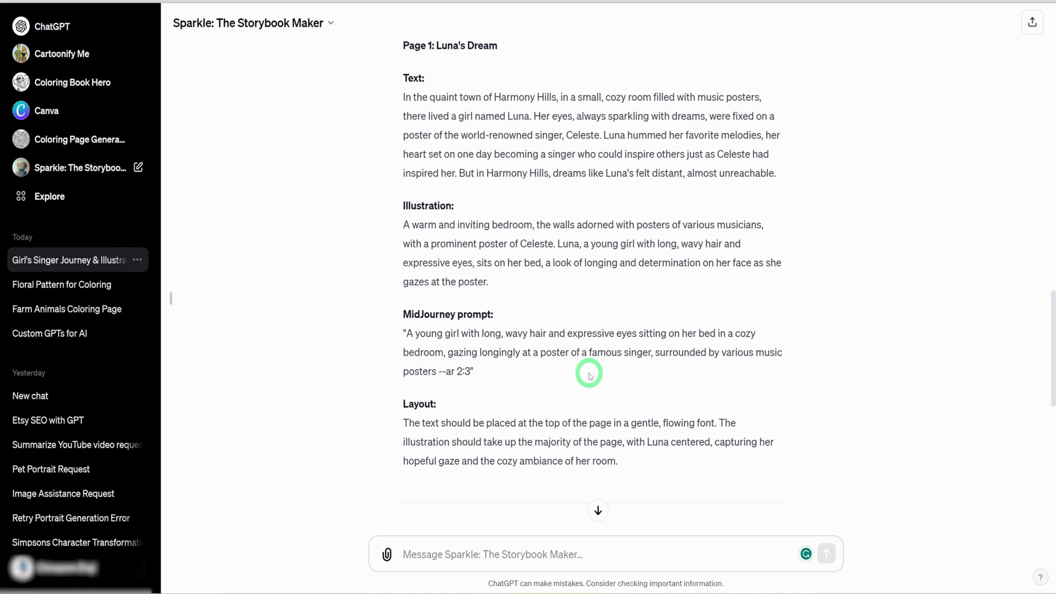
{"action": "scroll", "coordinate": [587, 376], "scroll_direction": "down", "scroll_amount": 4}
{"action": "scroll", "coordinate": [587, 382], "scroll_direction": "down", "scroll_amount": 7}
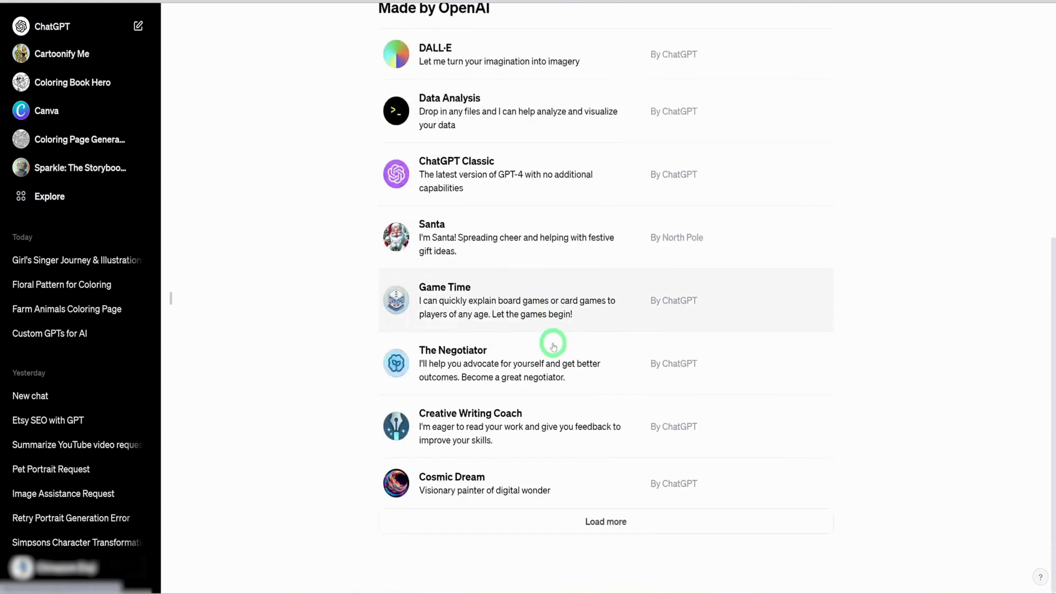
Load more GPTs in Explore and open Sticker Whiz
{"action": "left_click", "coordinate": [636, 528]}
{"action": "scroll", "coordinate": [828, 418], "scroll_direction": "down", "scroll_amount": 3}
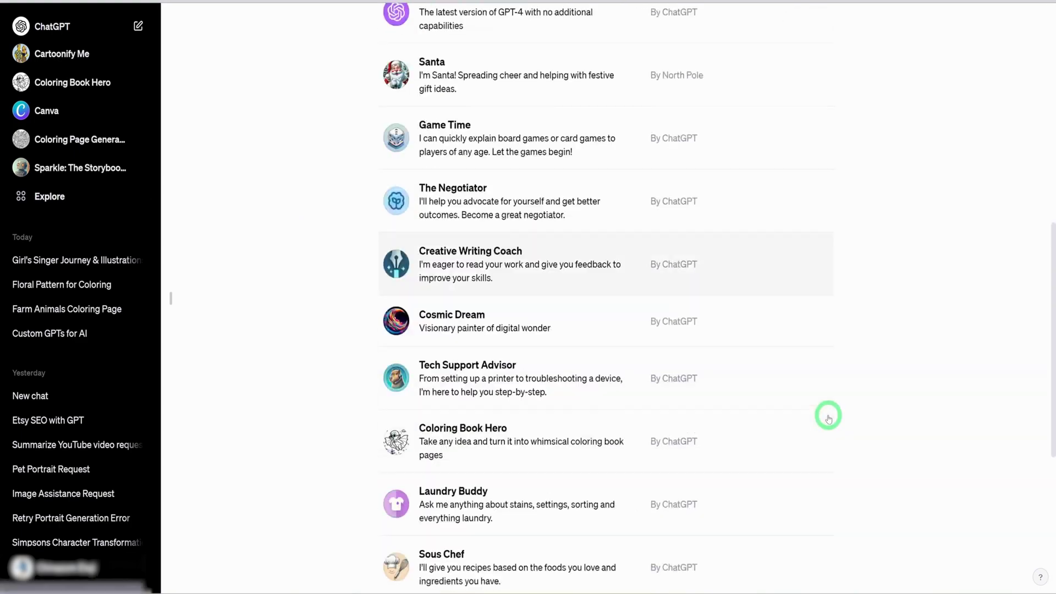
{"action": "scroll", "coordinate": [828, 418], "scroll_direction": "down", "scroll_amount": 3}
{"action": "scroll", "coordinate": [828, 418], "scroll_direction": "down", "scroll_amount": 1}
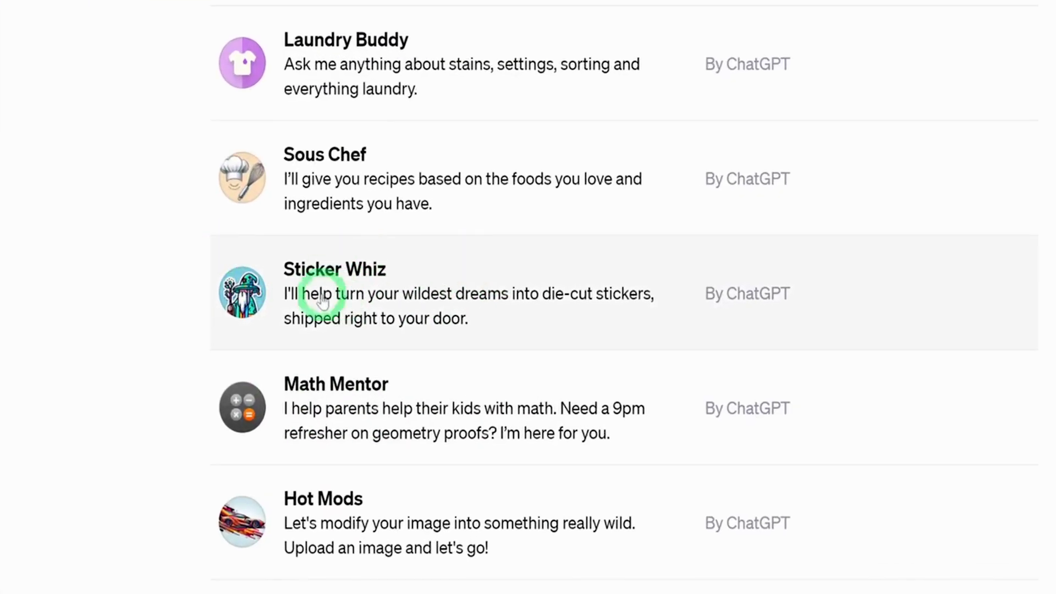
{"action": "left_click", "coordinate": [338, 283]}
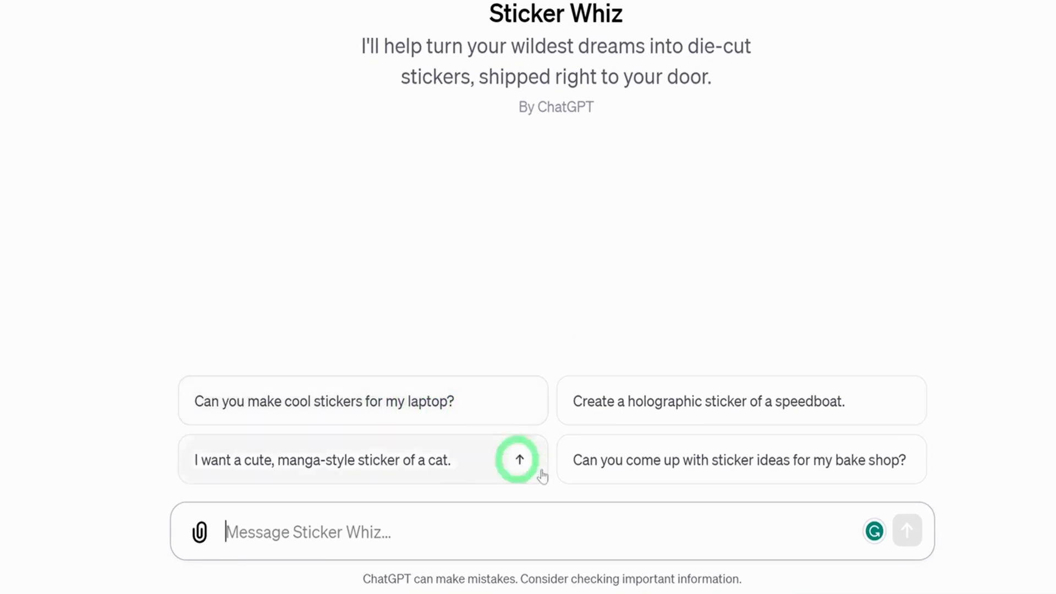
Request the holographic speedboat sticker, view it enlarged, and scroll down the chat
{"action": "left_click", "coordinate": [695, 400]}
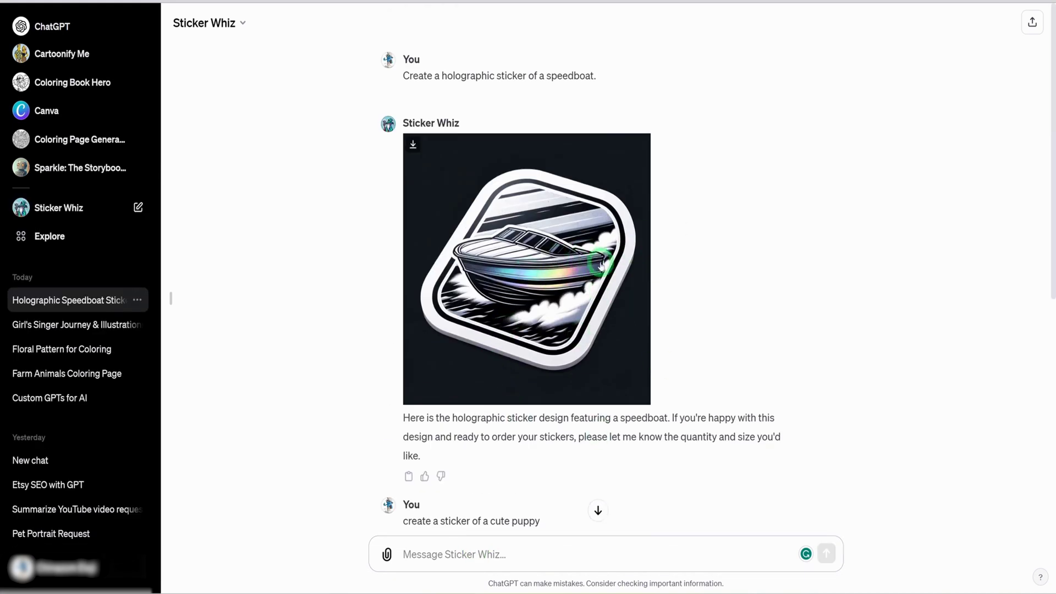
{"action": "left_click", "coordinate": [613, 263]}
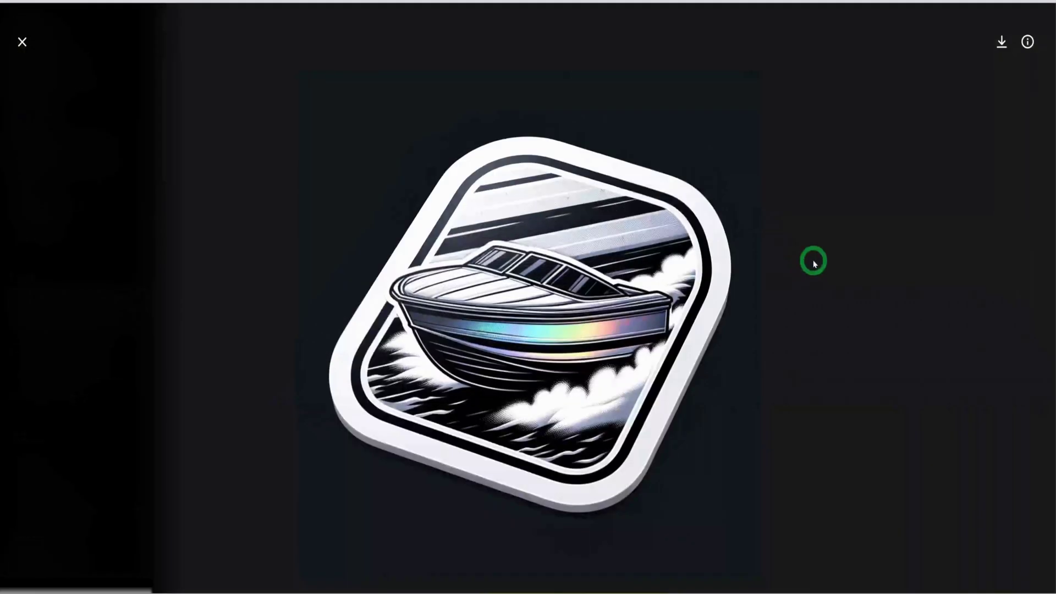
{"action": "left_click", "coordinate": [22, 43]}
{"action": "scroll", "coordinate": [445, 181], "scroll_direction": "down", "scroll_amount": 4}
{"action": "scroll", "coordinate": [465, 220], "scroll_direction": "down", "scroll_amount": 3}
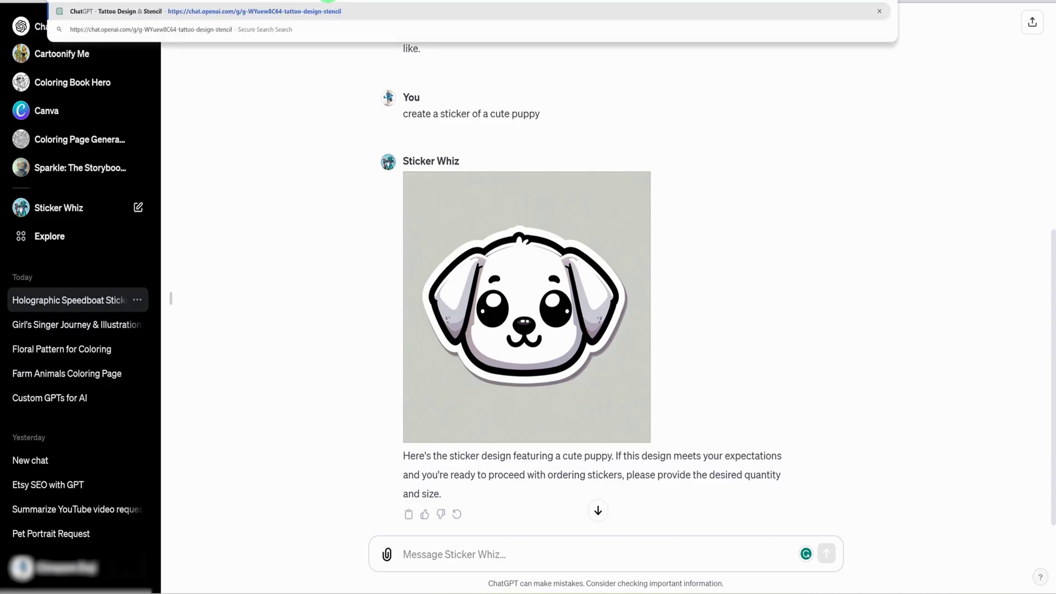
Go to Tattoo Design & Stencil and generate the new-school duck-wearing-glasses tattoo
{"action": "key", "text": "Return"}
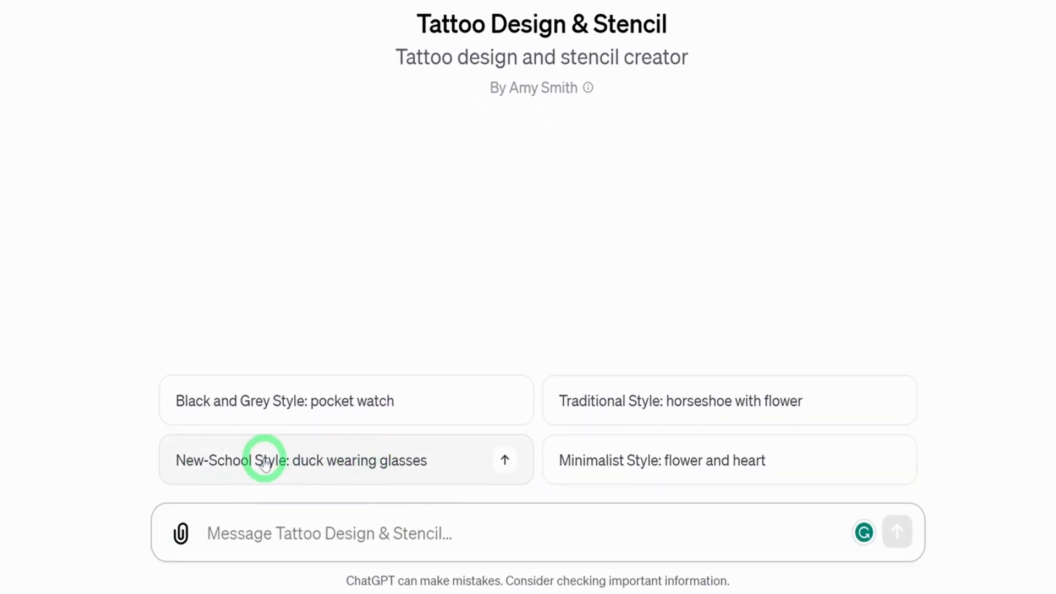
{"action": "left_click", "coordinate": [265, 460]}
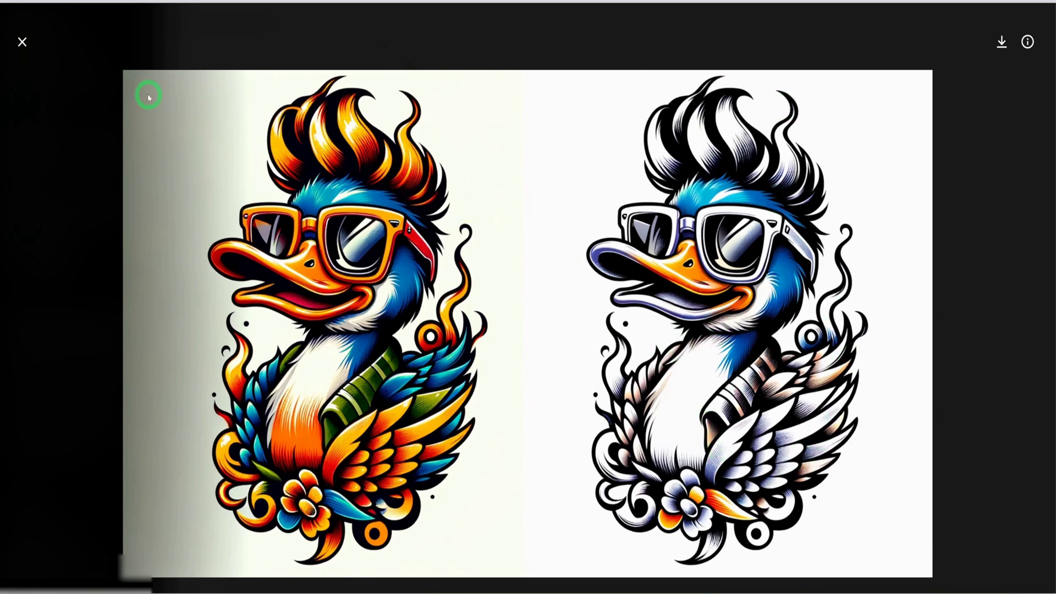
{"action": "left_click", "coordinate": [115, 88]}
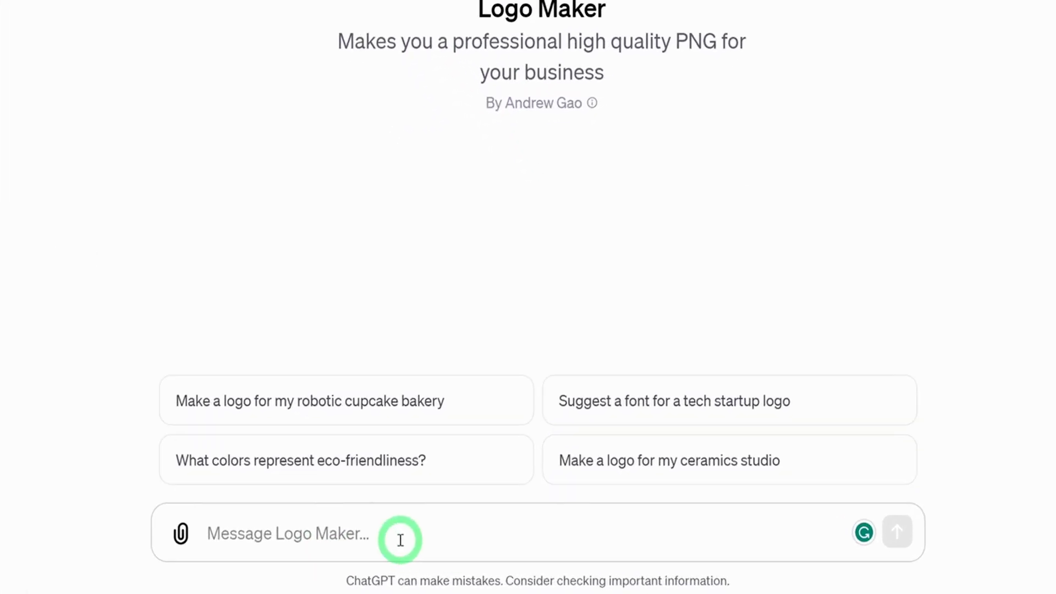
Ask Logo Maker 'What colors represent eco-friendliness?' from its suggestion card
{"action": "left_click", "coordinate": [311, 470]}
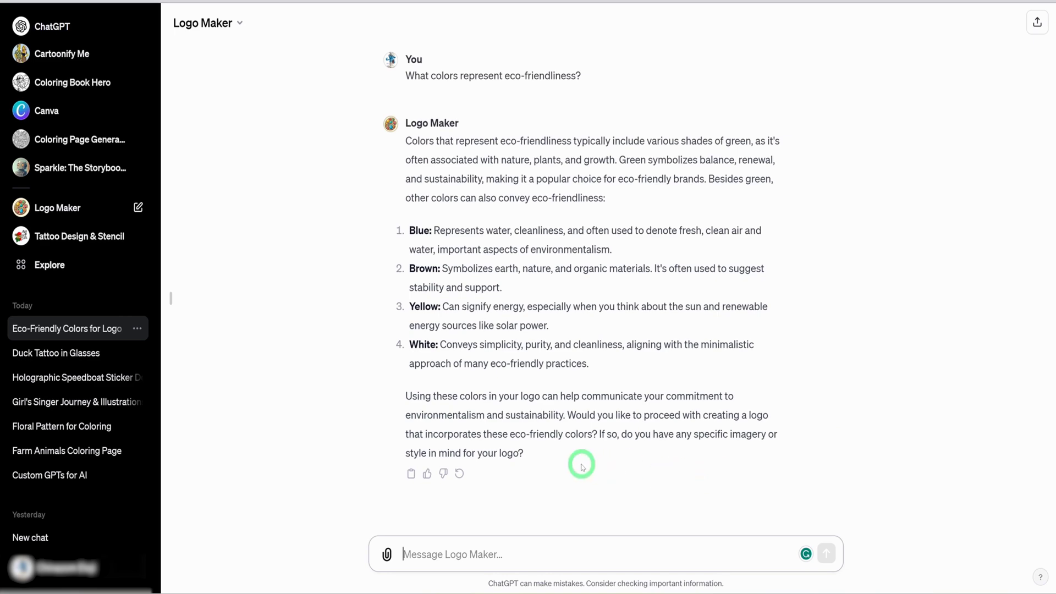
Ask Logo Maker for a minimalistic letter Z logo and choose design idea number 2
{"action": "type", "text": "min"}
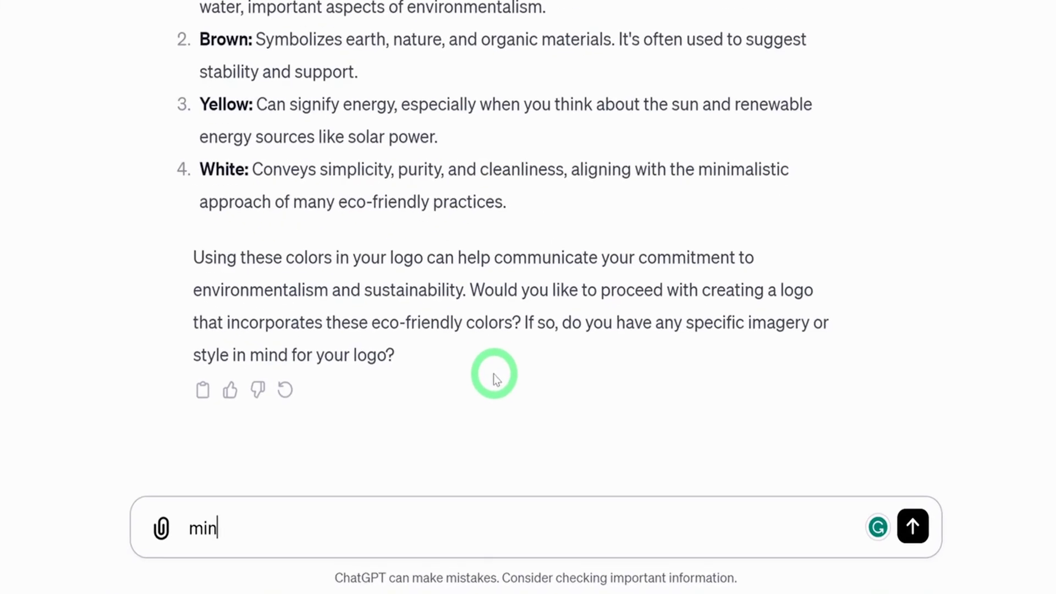
{"action": "type", "text": "imalistic with the letter Z"}
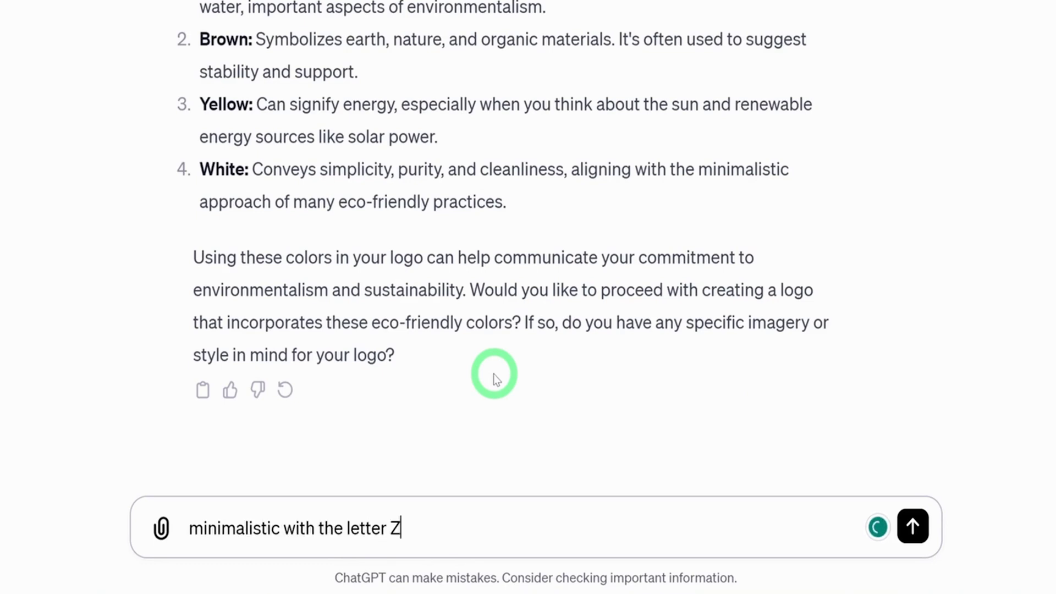
{"action": "key", "text": "Return"}
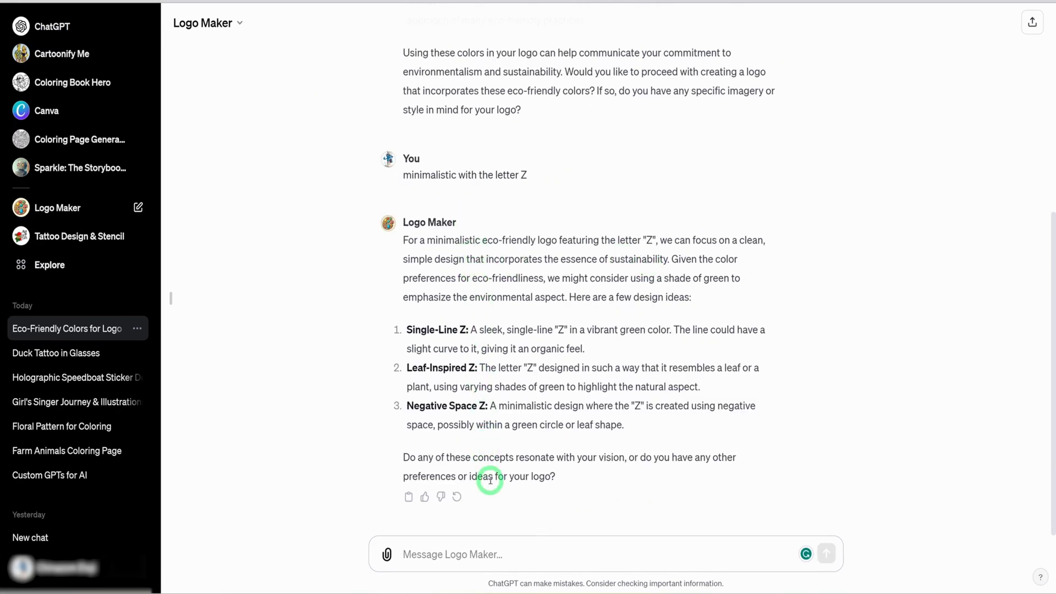
{"action": "left_click", "coordinate": [437, 551]}
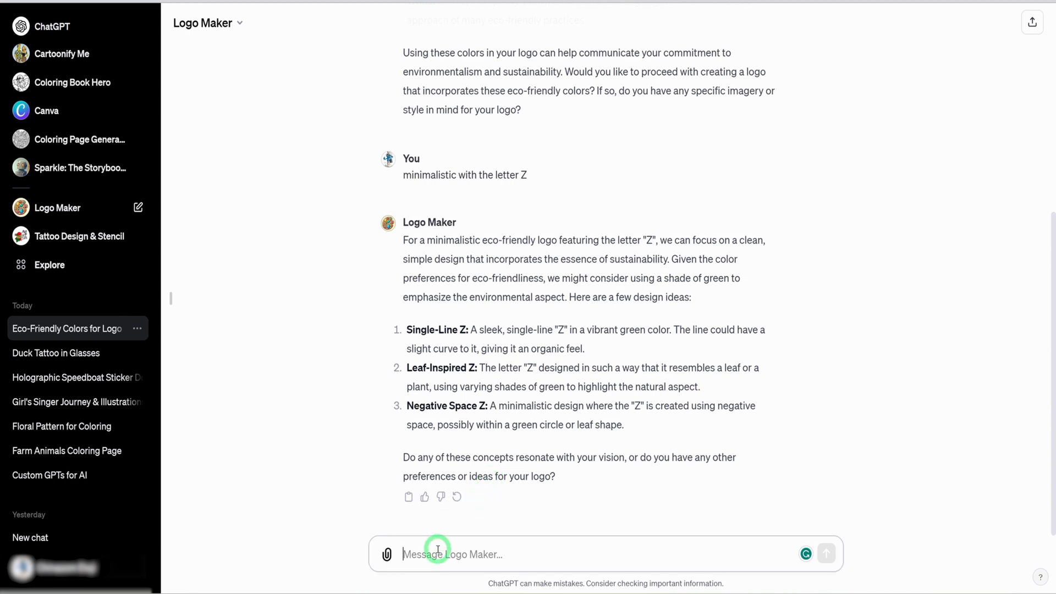
{"action": "type", "text": "number 2"}
{"action": "key", "text": "Return"}
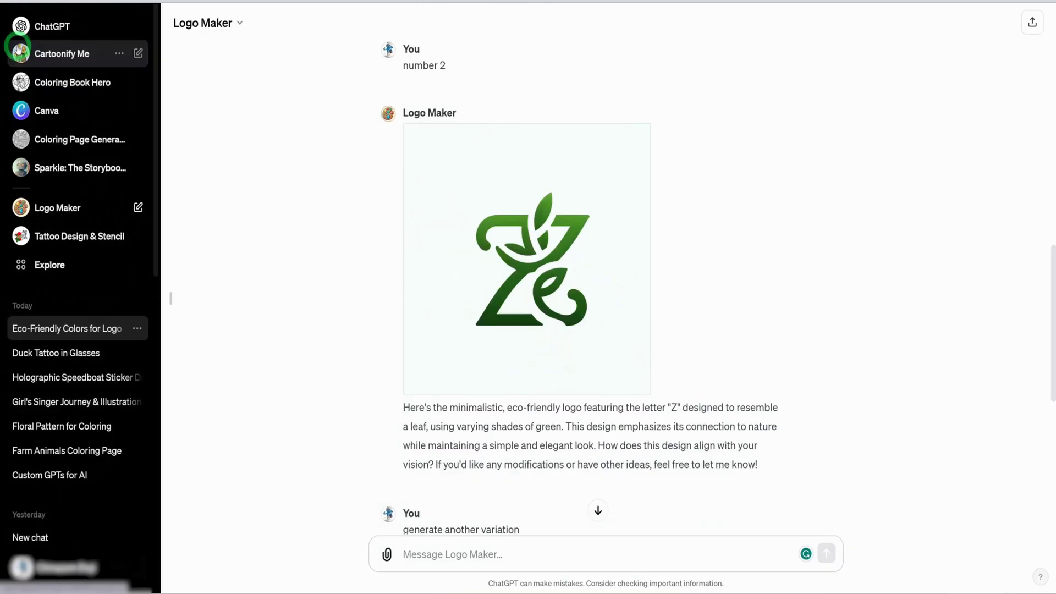
View the new leafier Z logo variation full size, then return to the chat
{"action": "left_click", "coordinate": [22, 42]}
{"action": "scroll", "coordinate": [495, 275], "scroll_direction": "down", "scroll_amount": 8}
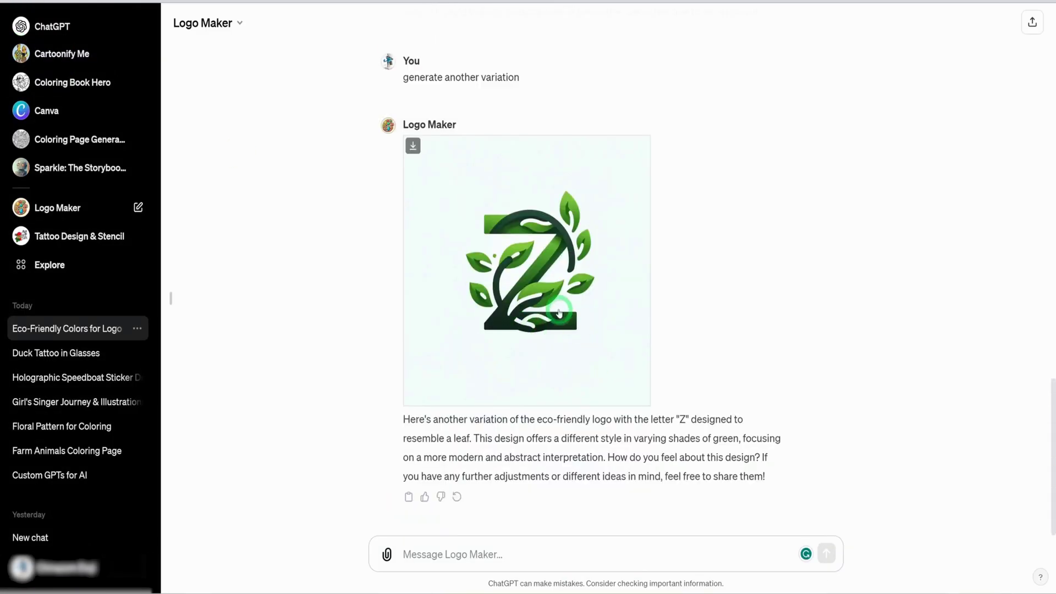
{"action": "left_click", "coordinate": [558, 314]}
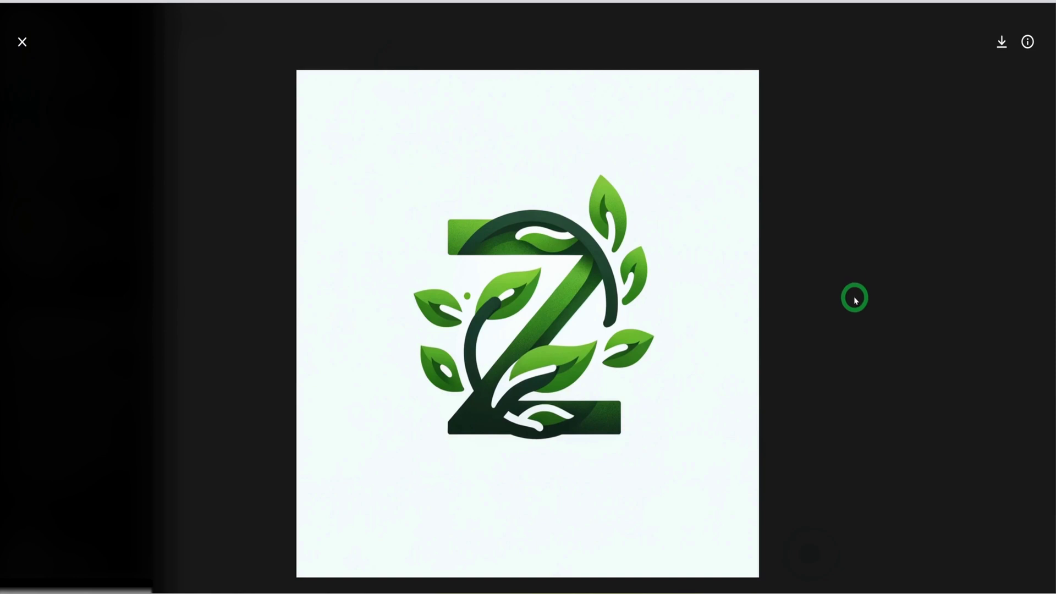
{"action": "left_click", "coordinate": [825, 309]}
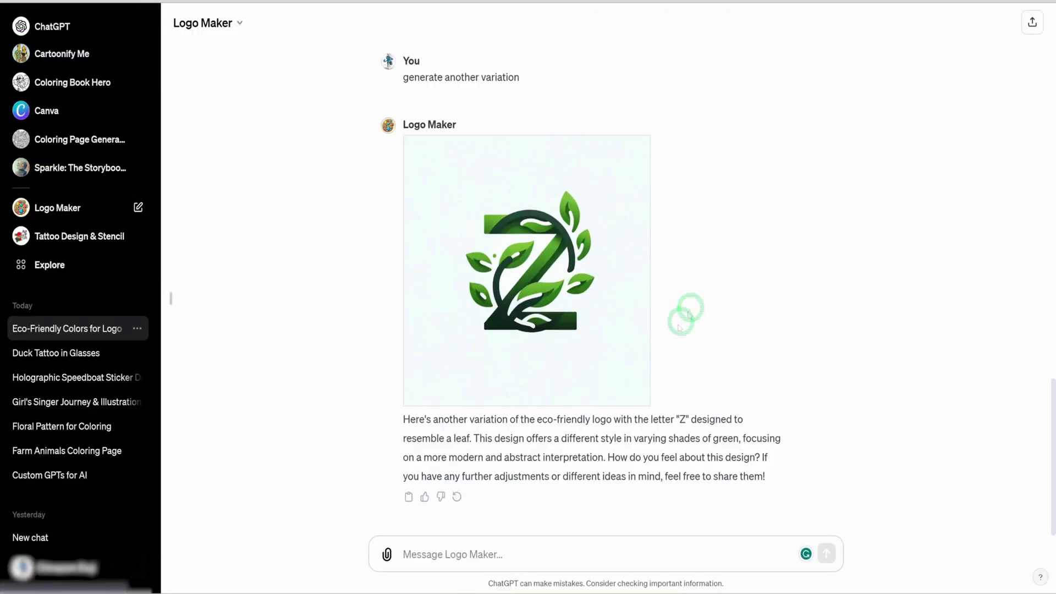
{"action": "scroll", "coordinate": [668, 349], "scroll_direction": "up", "scroll_amount": 6}
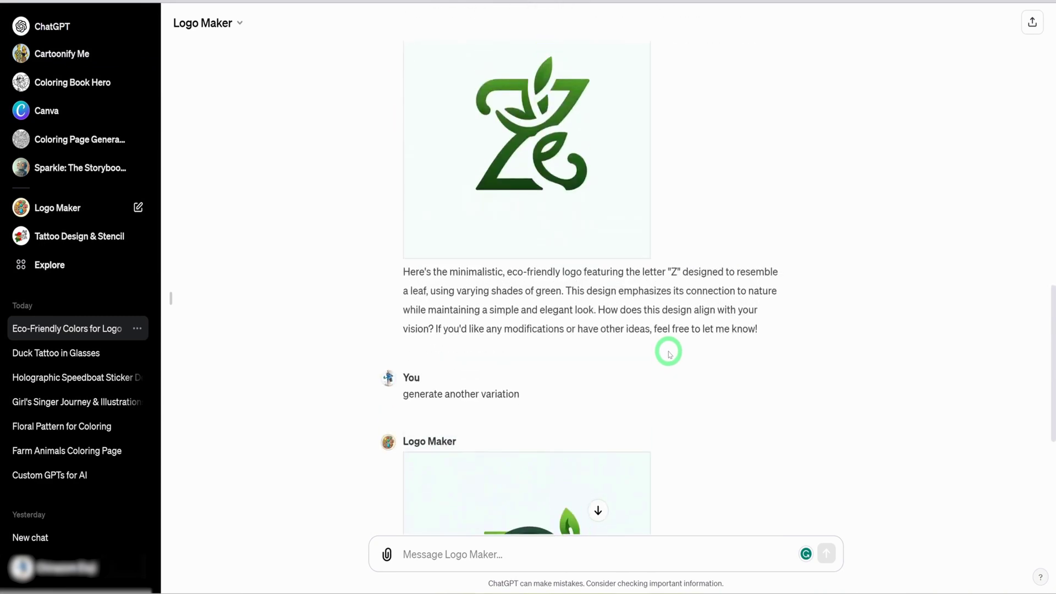
{"action": "scroll", "coordinate": [669, 353], "scroll_direction": "up", "scroll_amount": 3}
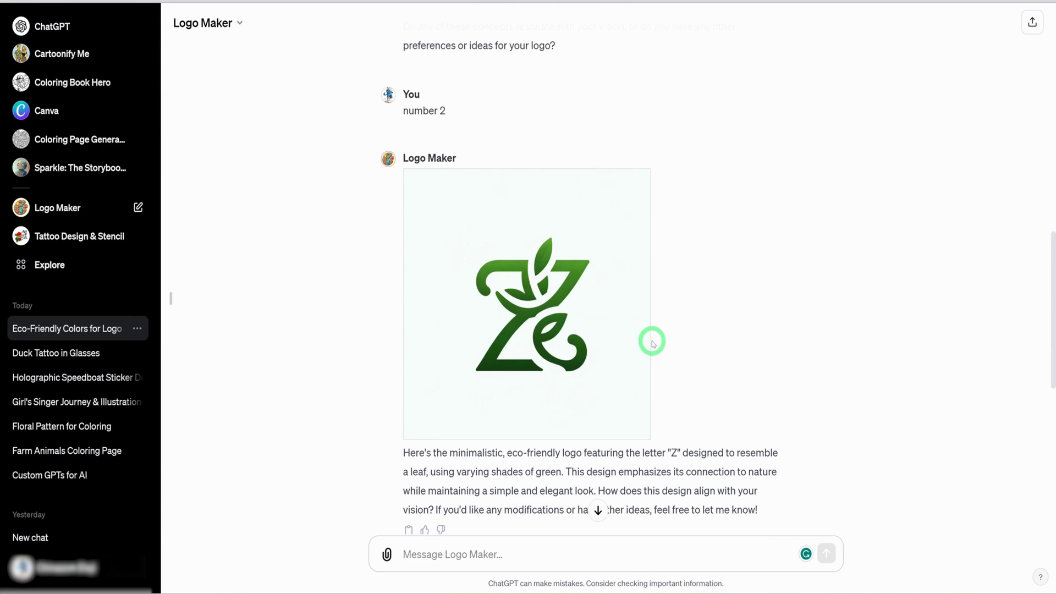
Start a new chat with DALL·E from the Made by OpenAI list on the GPTs page
{"action": "scroll", "coordinate": [659, 348], "scroll_direction": "up", "scroll_amount": 2}
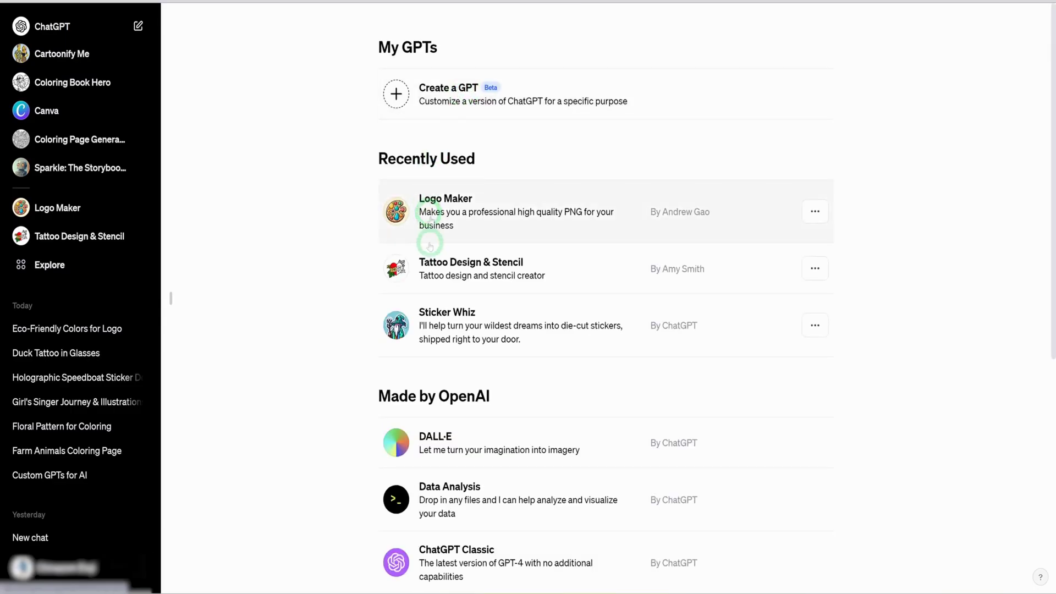
{"action": "scroll", "coordinate": [469, 422], "scroll_direction": "down", "scroll_amount": 2}
{"action": "left_click", "coordinate": [429, 359]}
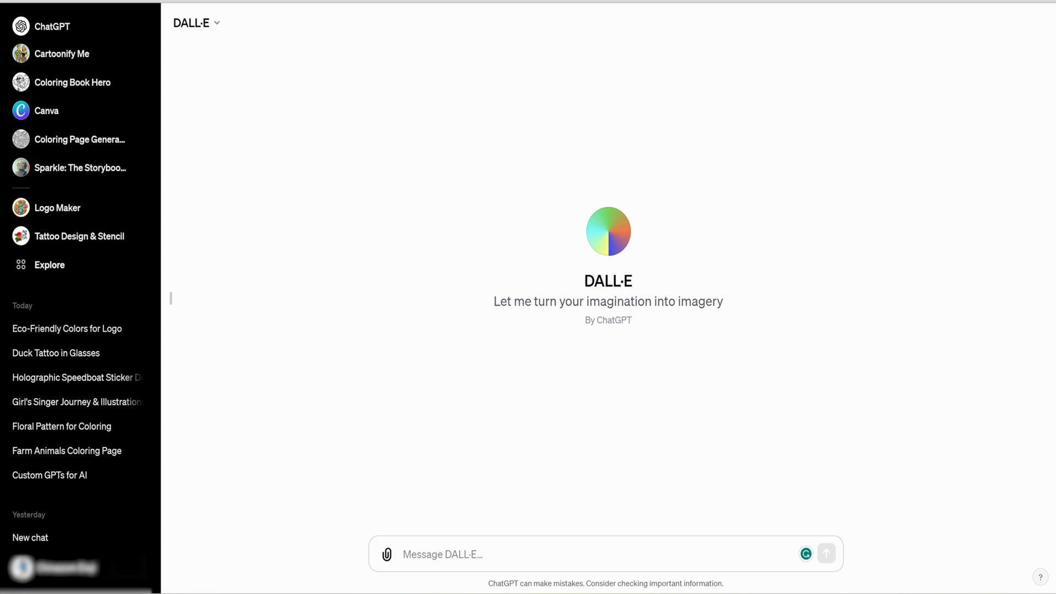
Go to the pasted Cartoonify Me GPT address and attach the woman's portrait photo
{"action": "type", "text": "https://chat.openai.com/g/g-bHaNPc9EV-cartoonify-me"}
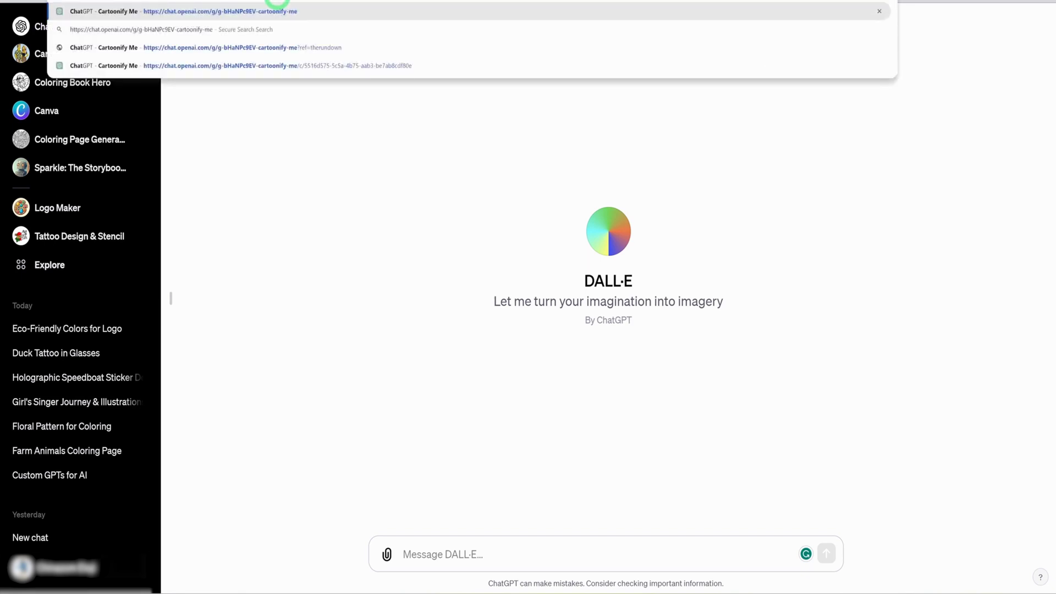
{"action": "key", "text": "Return"}
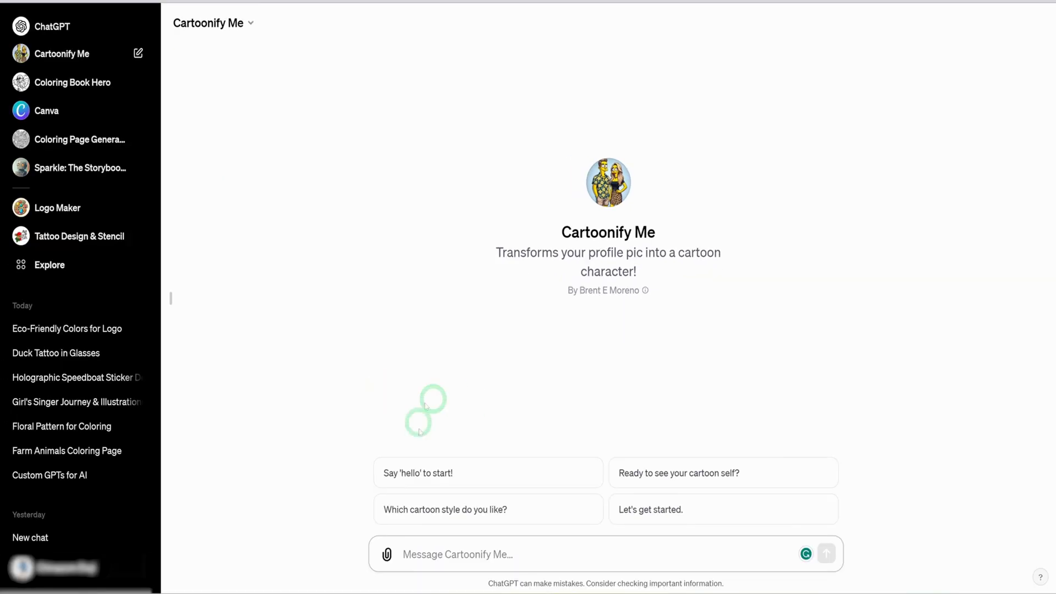
{"action": "left_click", "coordinate": [482, 539]}
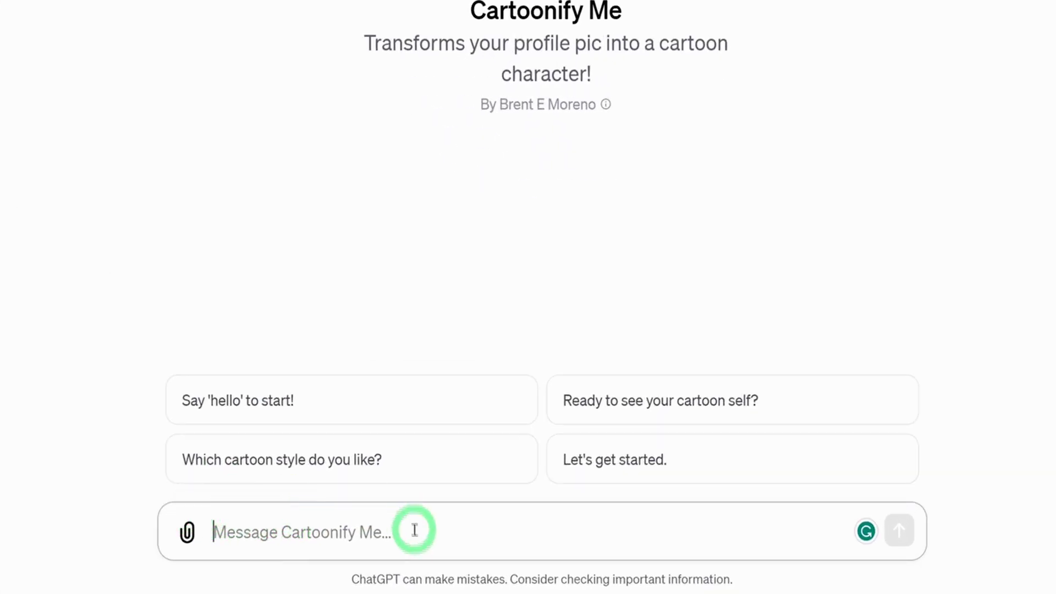
{"action": "left_click", "coordinate": [187, 532]}
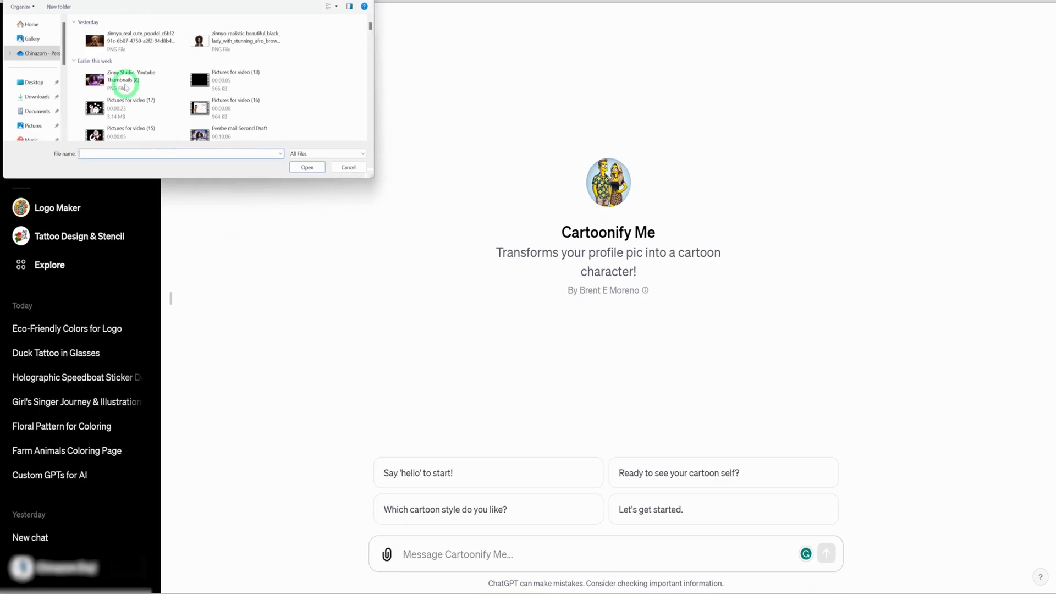
{"action": "left_click", "coordinate": [217, 44]}
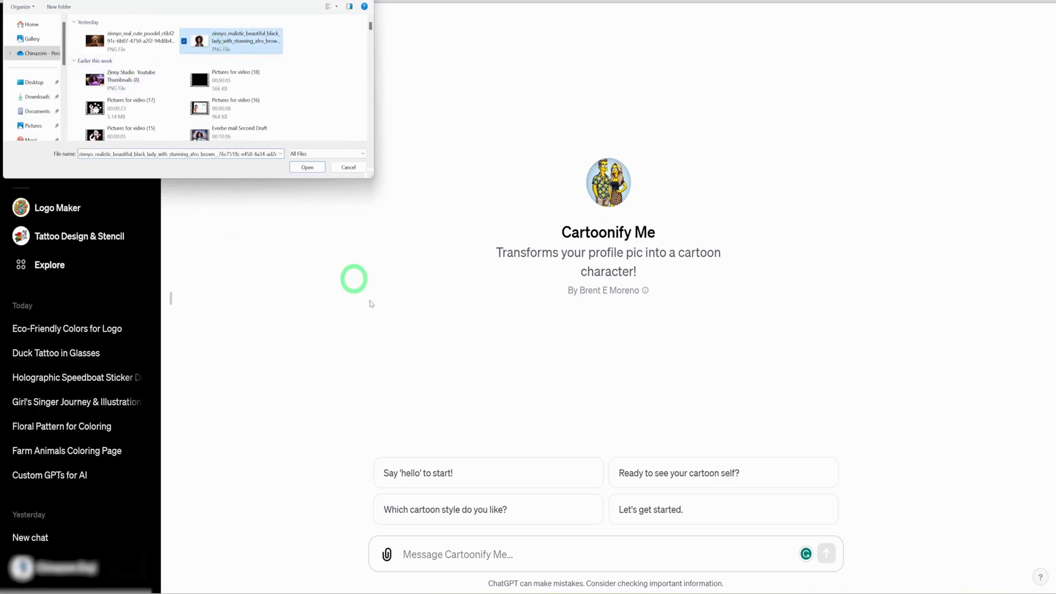
{"action": "left_click", "coordinate": [307, 167]}
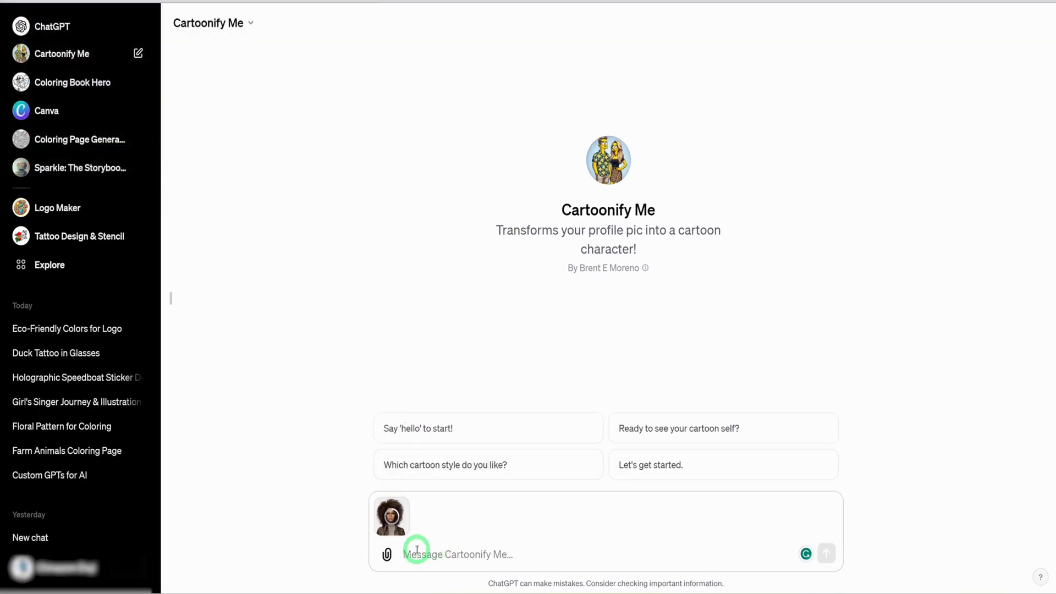
Send 'Make a cartoon image' and view the generated cartoon full size
{"action": "type", "text": "Mak"}
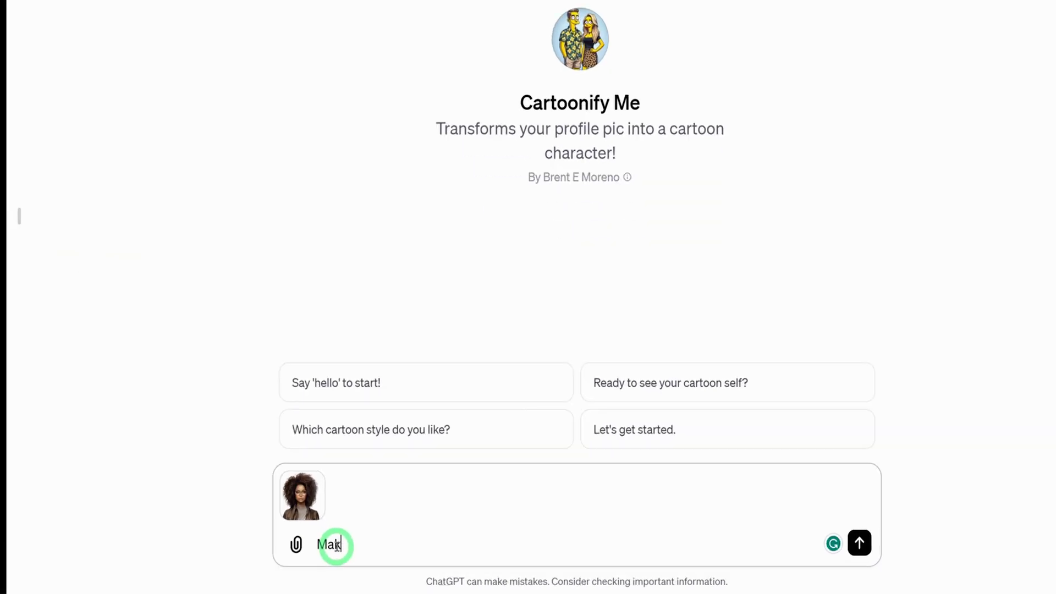
{"action": "type", "text": "e a car"}
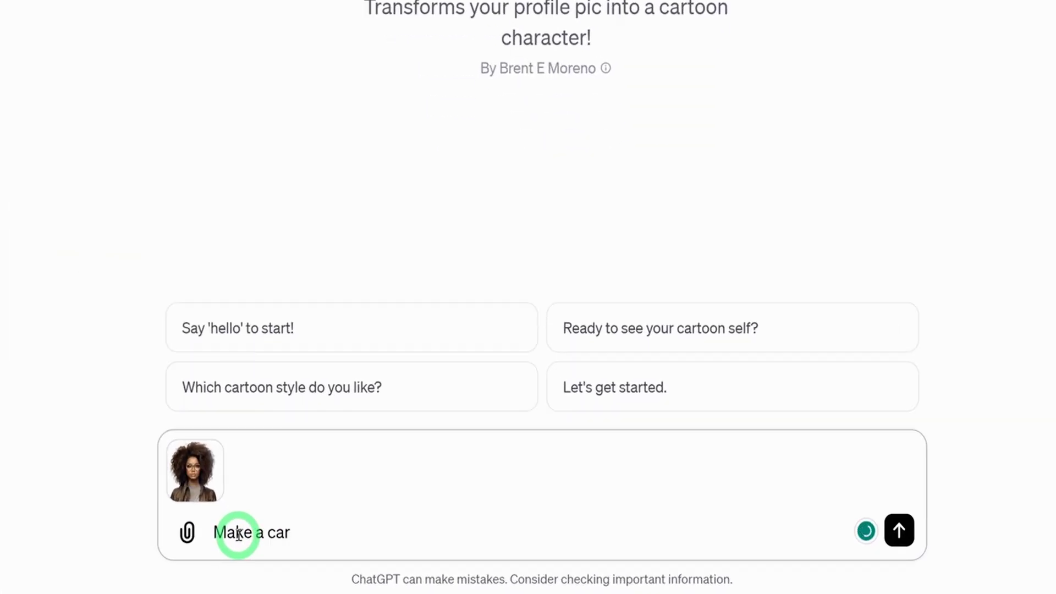
{"action": "type", "text": "toon image"}
{"action": "left_click", "coordinate": [898, 530]}
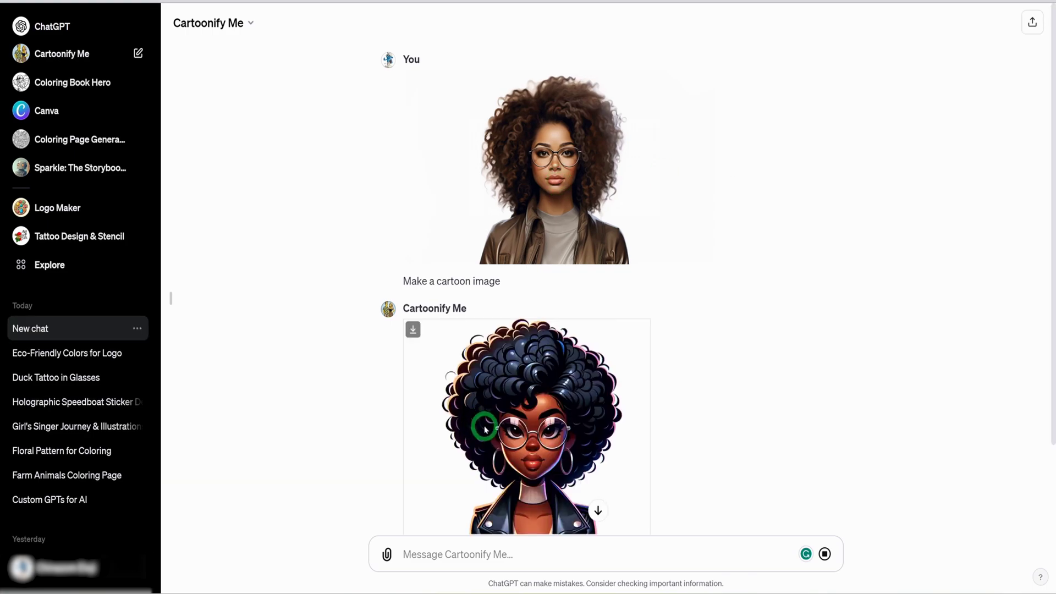
{"action": "left_click", "coordinate": [482, 425]}
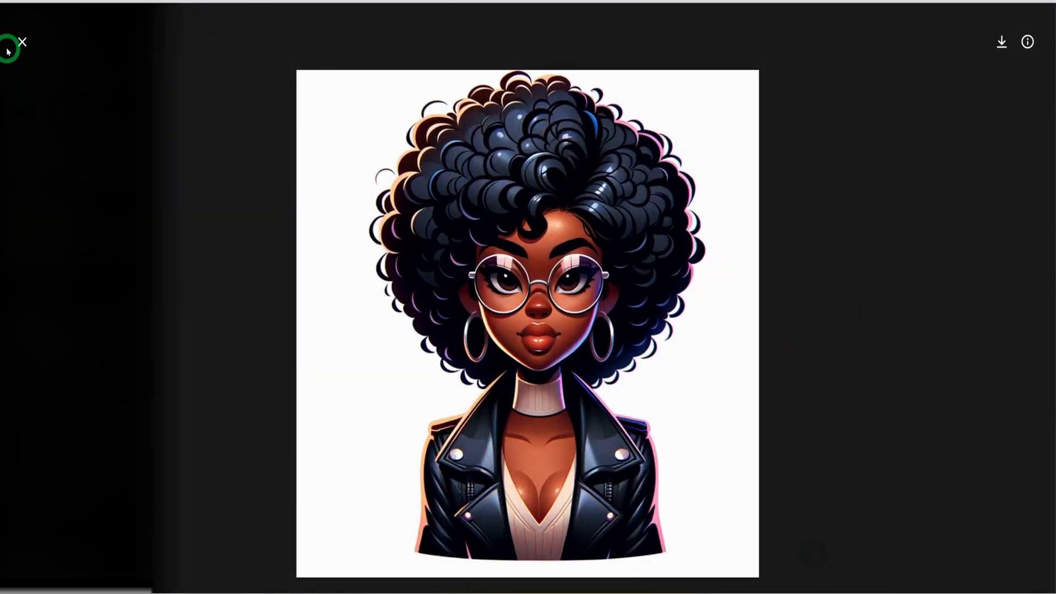
{"action": "left_click", "coordinate": [22, 42]}
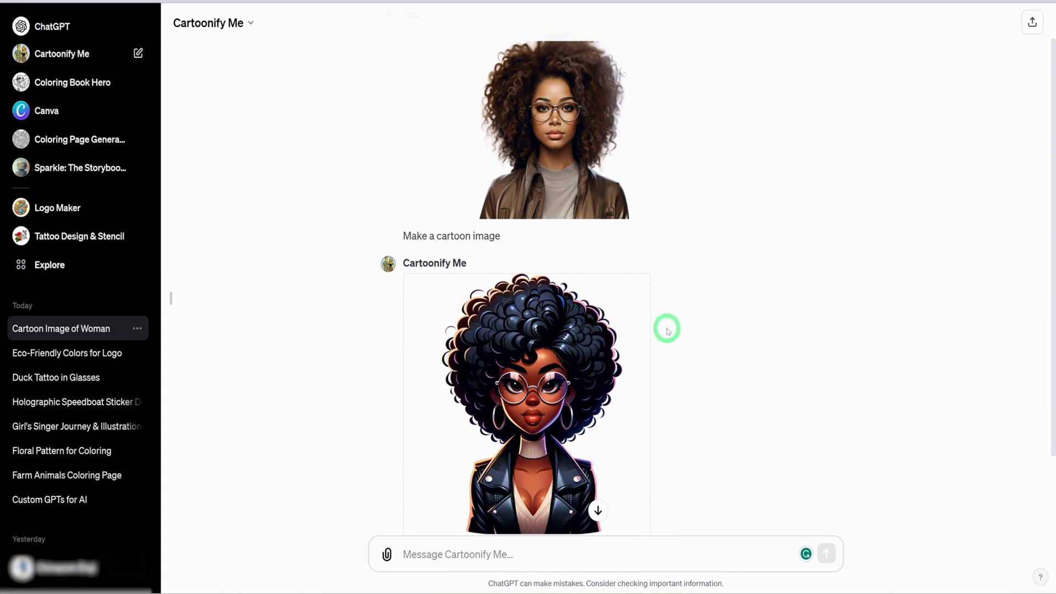
{"action": "scroll", "coordinate": [669, 441], "scroll_direction": "down", "scroll_amount": 1}
{"action": "scroll", "coordinate": [670, 441], "scroll_direction": "down", "scroll_amount": 2}
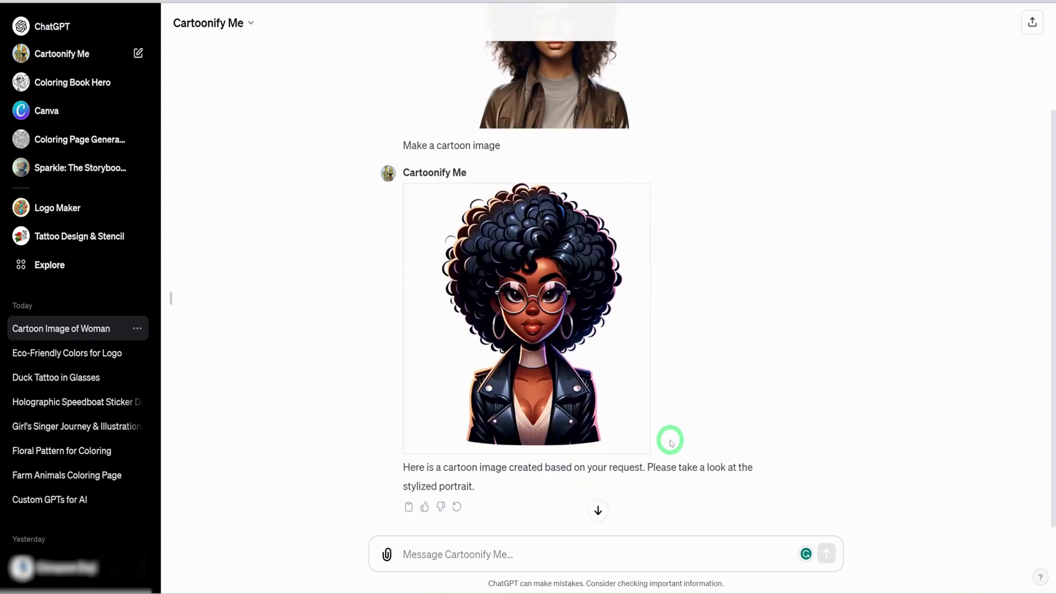
{"action": "scroll", "coordinate": [669, 439], "scroll_direction": "up", "scroll_amount": 3}
{"action": "scroll", "coordinate": [669, 440], "scroll_direction": "down", "scroll_amount": 3}
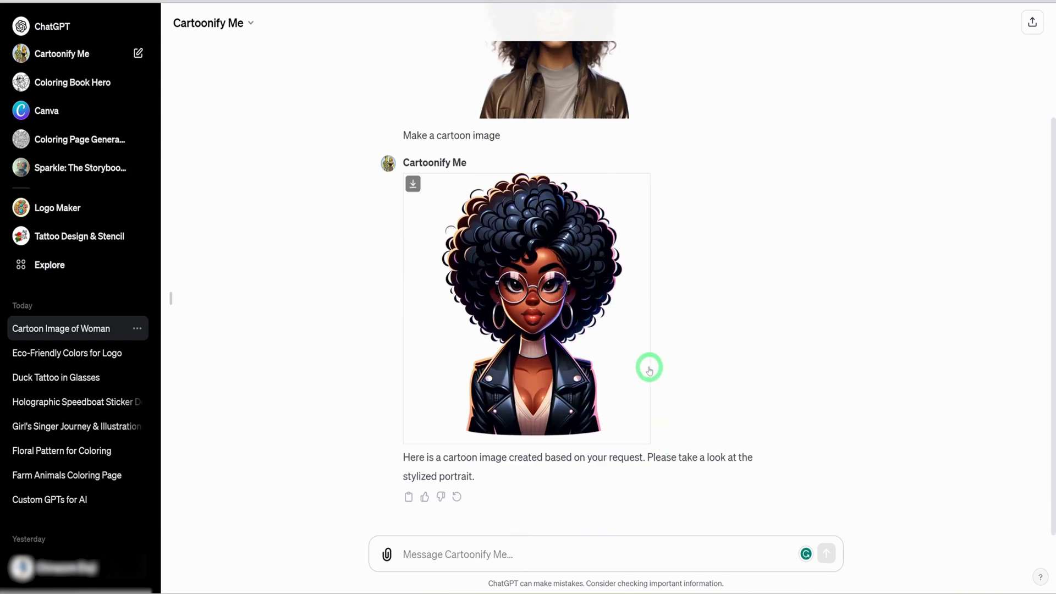
{"action": "scroll", "coordinate": [649, 370], "scroll_direction": "up", "scroll_amount": 3}
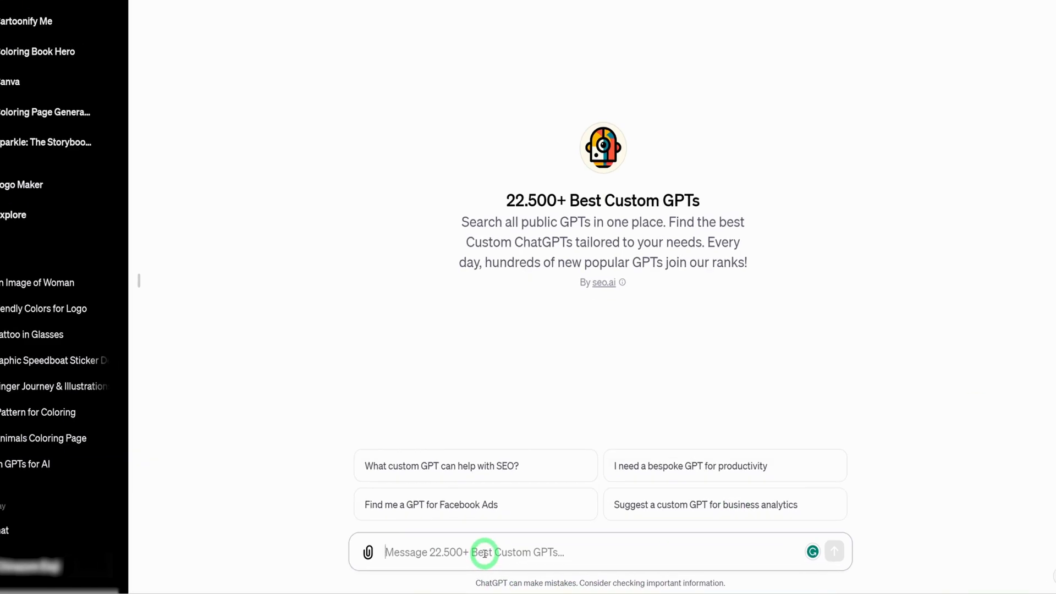
Ask the 22.500+ Best Custom GPTs finder for 'GPT for Etsy SEO' and review the list
{"action": "type", "text": "GP"}
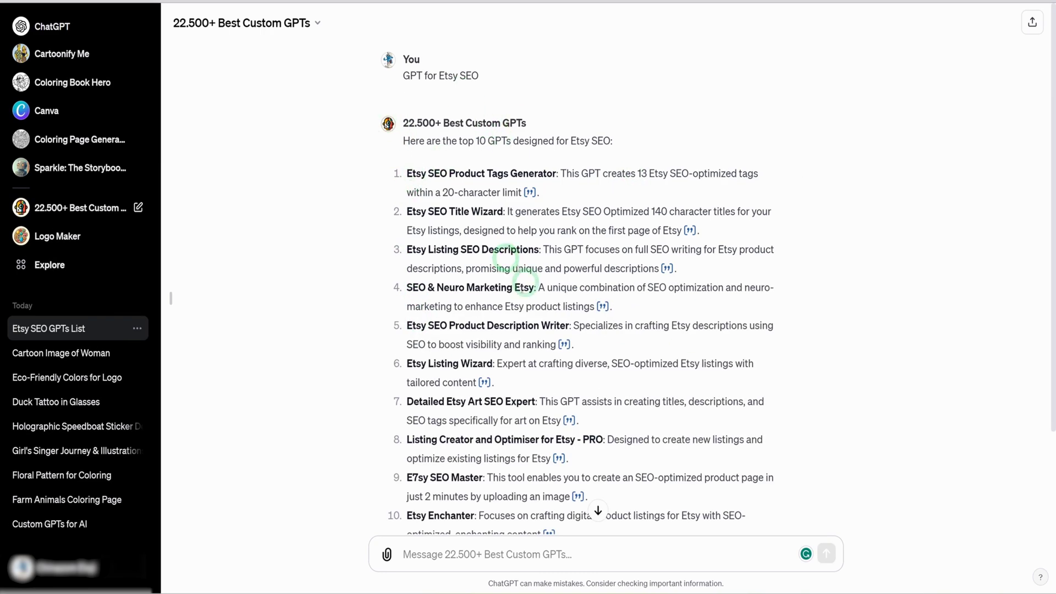
{"action": "scroll", "coordinate": [691, 392], "scroll_direction": "down", "scroll_amount": 3}
{"action": "scroll", "coordinate": [691, 392], "scroll_direction": "up", "scroll_amount": 3}
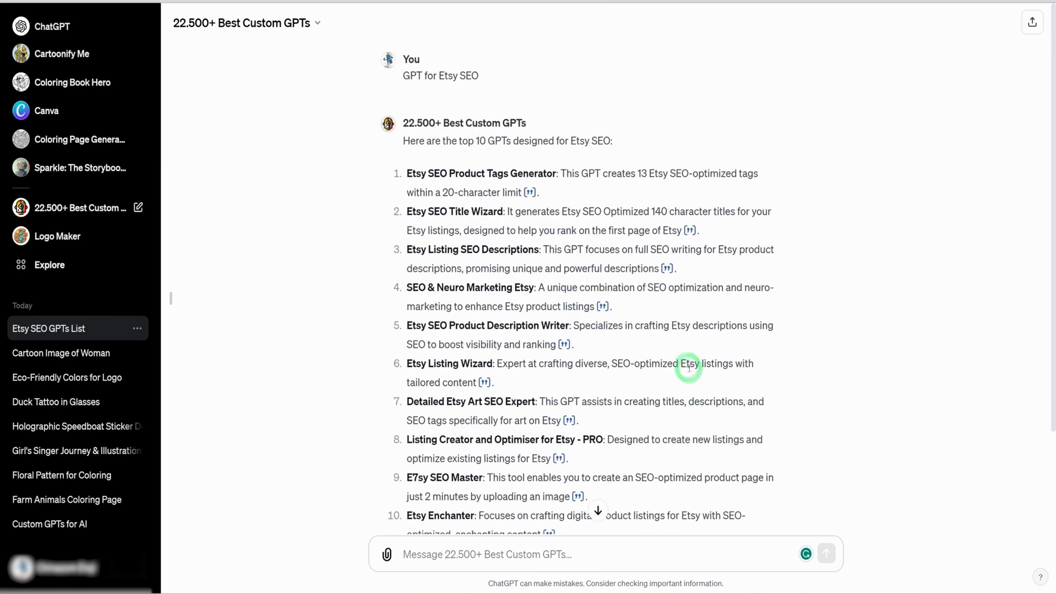